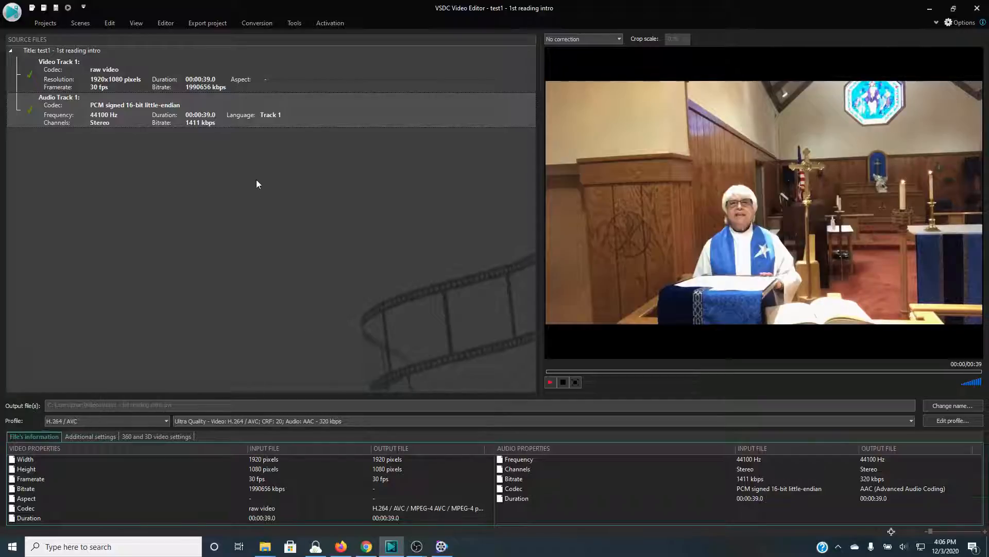
Step: Close the current test1 project without saving its changes
click(49, 24)
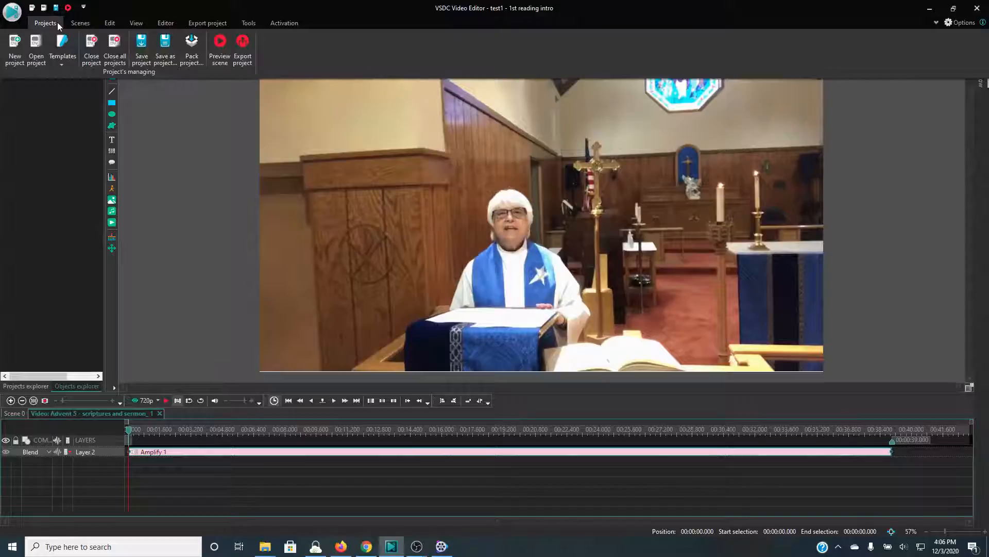
click(98, 59)
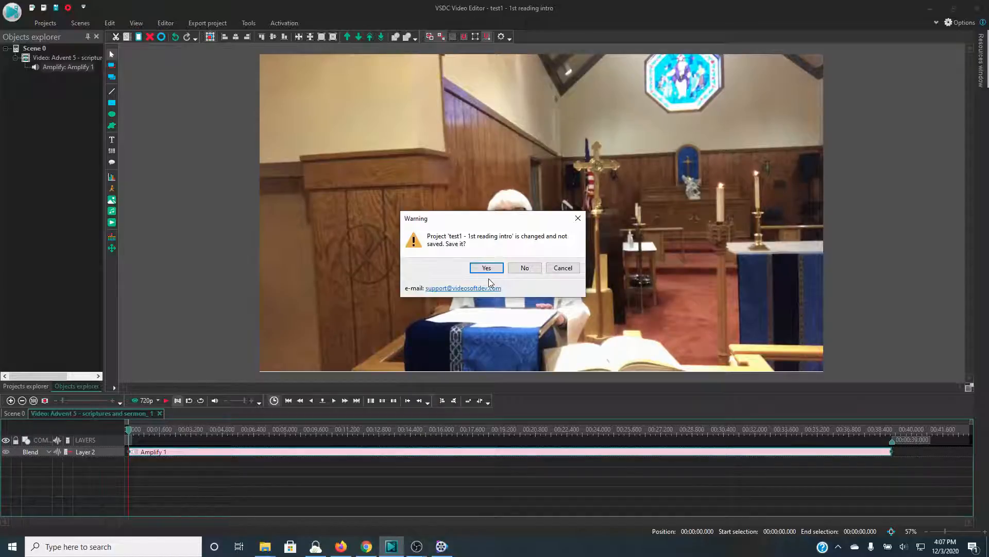
click(525, 268)
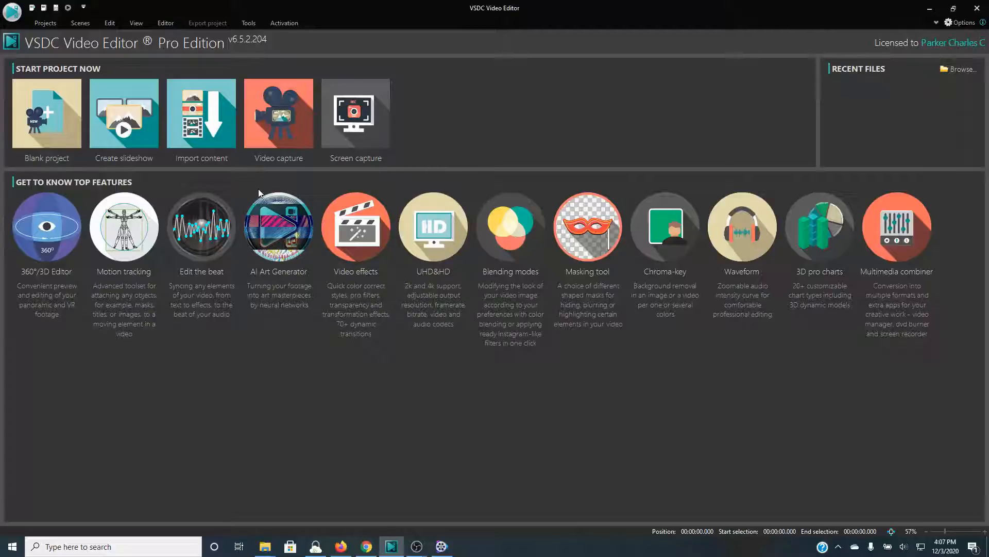
Step: Import the video "Rejoice! Rejoice Believers - closing hymn for 11_29" from the "2020-11-29 Sunday 4 Advent" folder as a new project
click(213, 125)
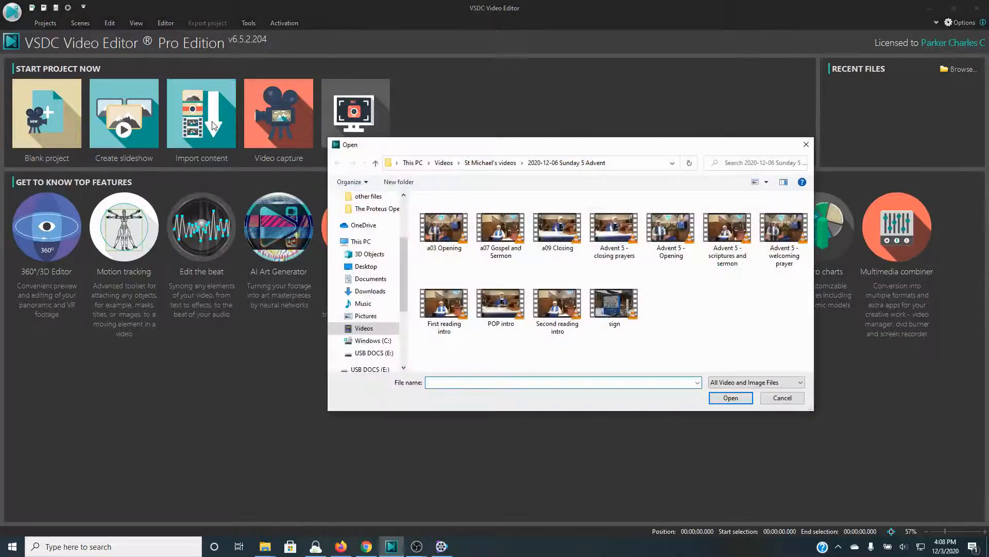
click(490, 163)
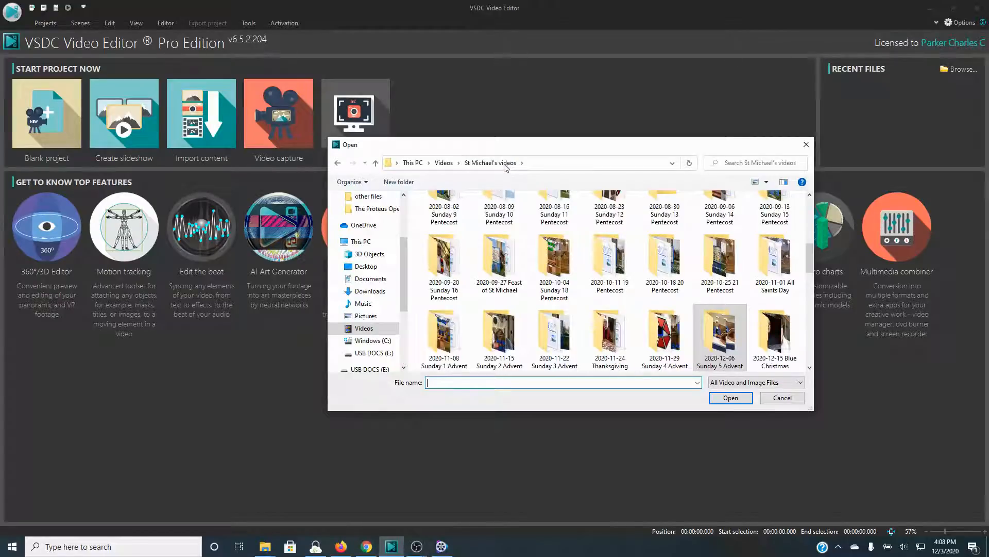
click(674, 340)
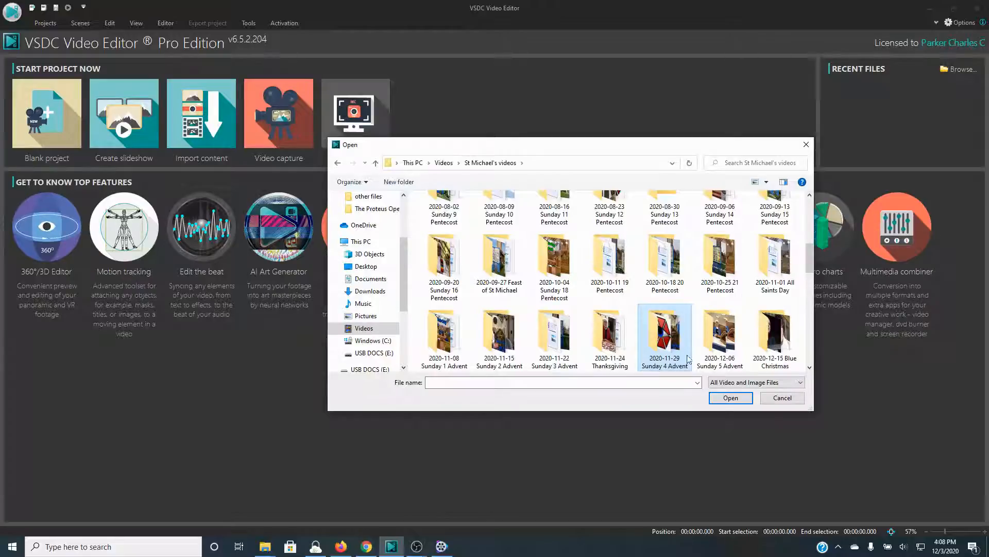
click(735, 402)
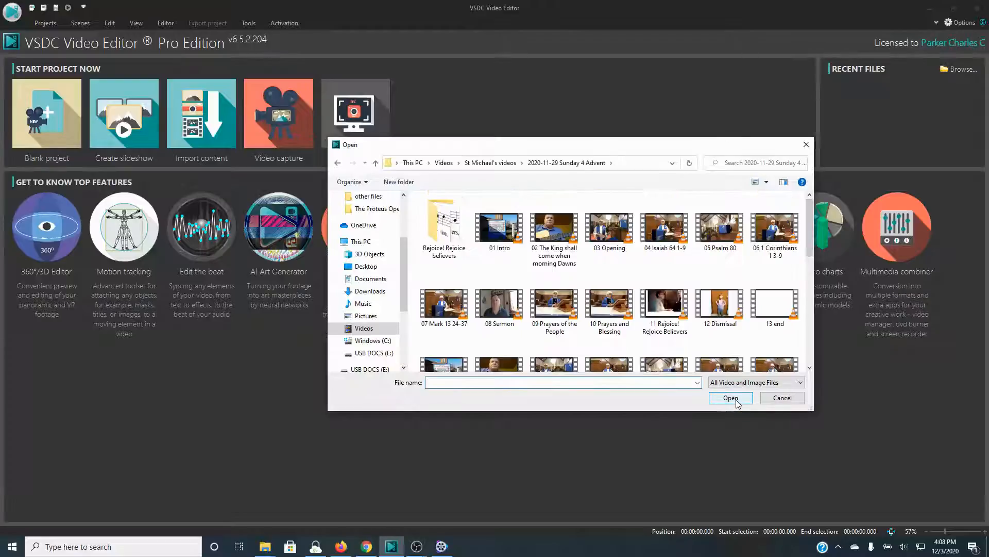
click(812, 247)
drag(811, 247, 809, 264)
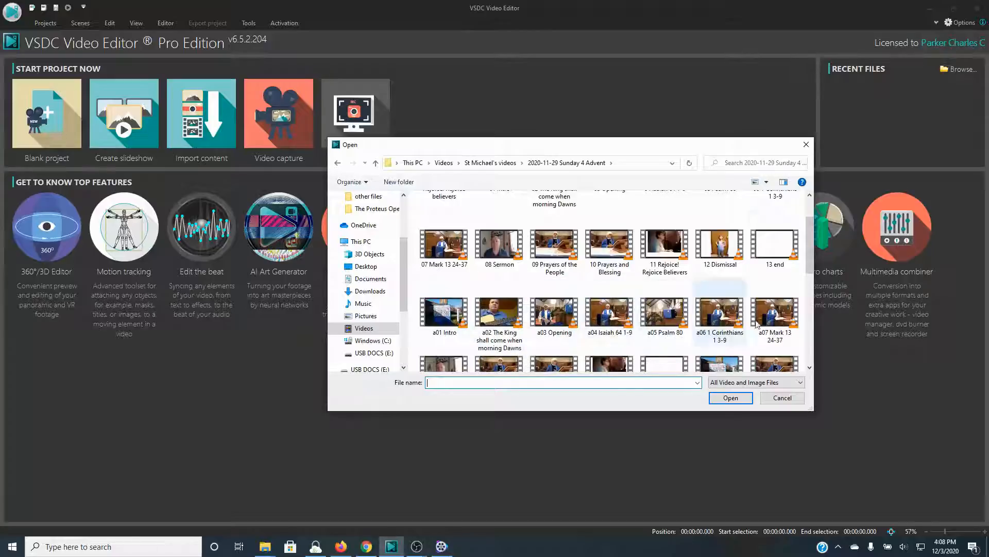
scroll(813, 251, up, 2)
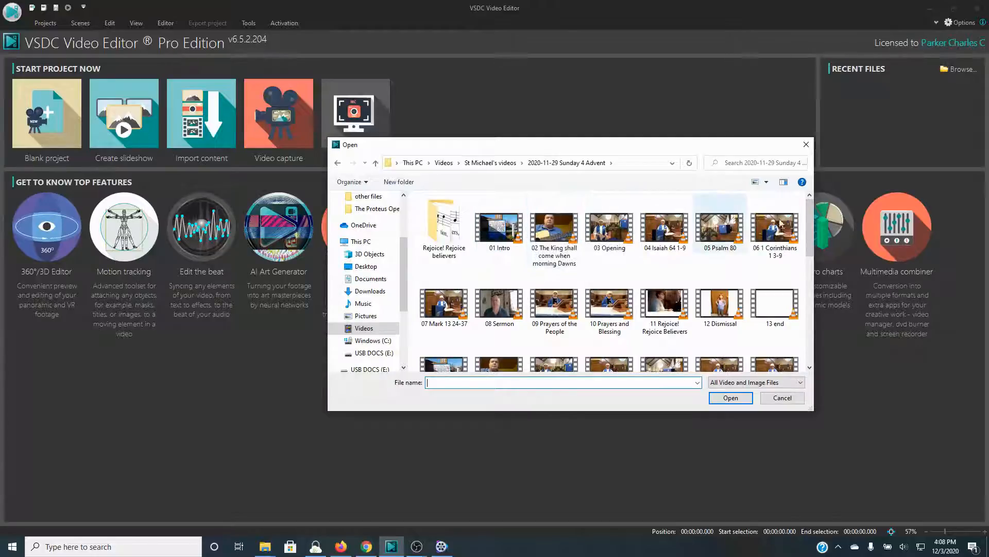
drag(809, 219, 806, 317)
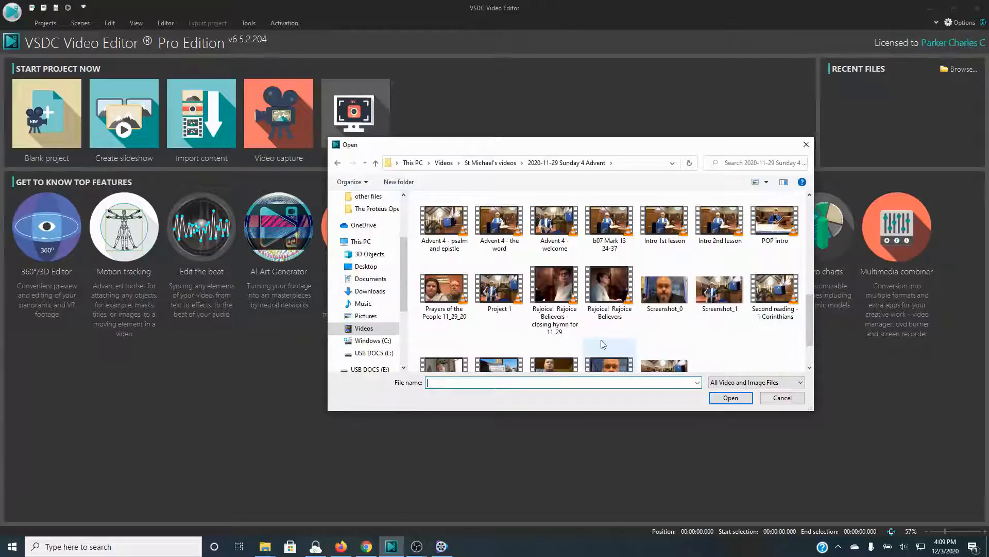
click(566, 285)
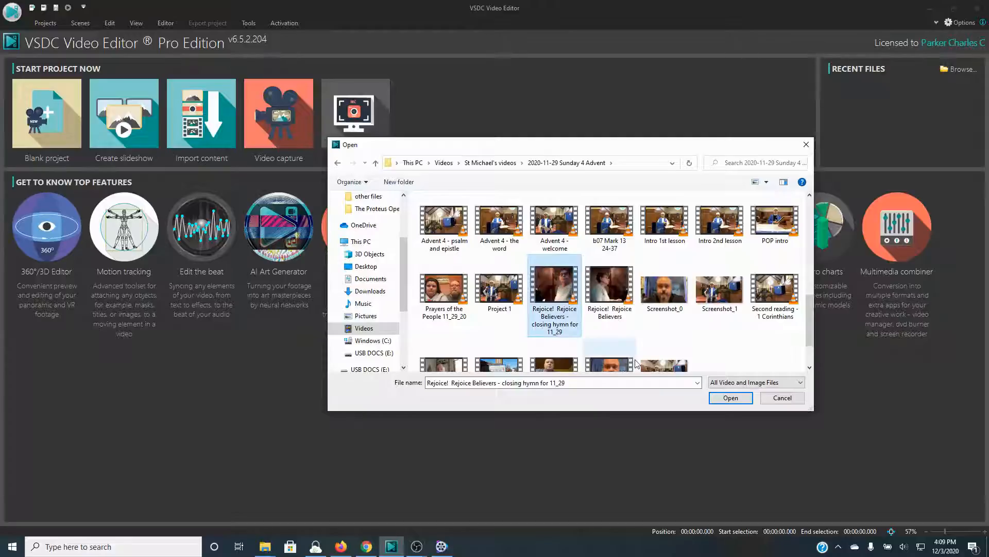
click(736, 400)
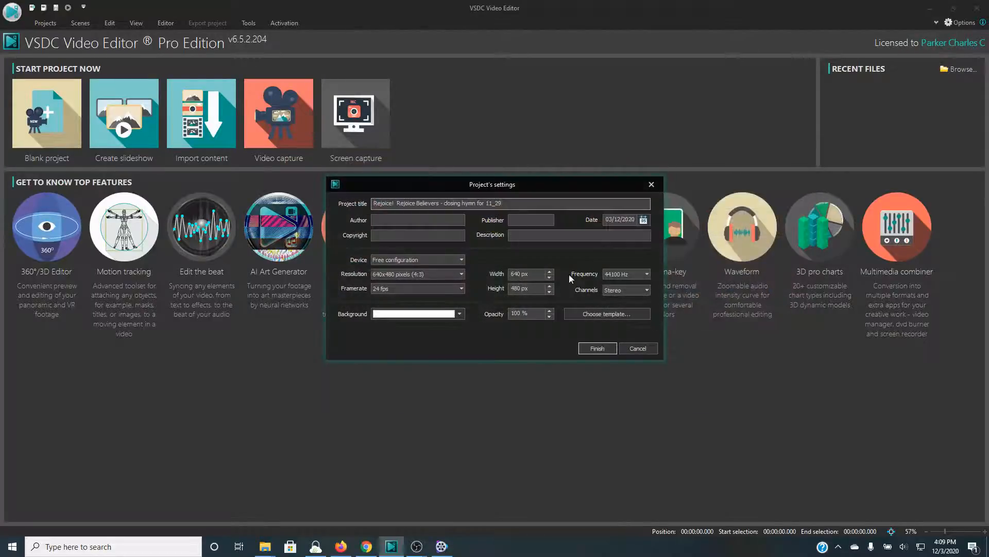
Step: Prefix the project title with "test 2 - "
click(374, 203)
text(test 2 )
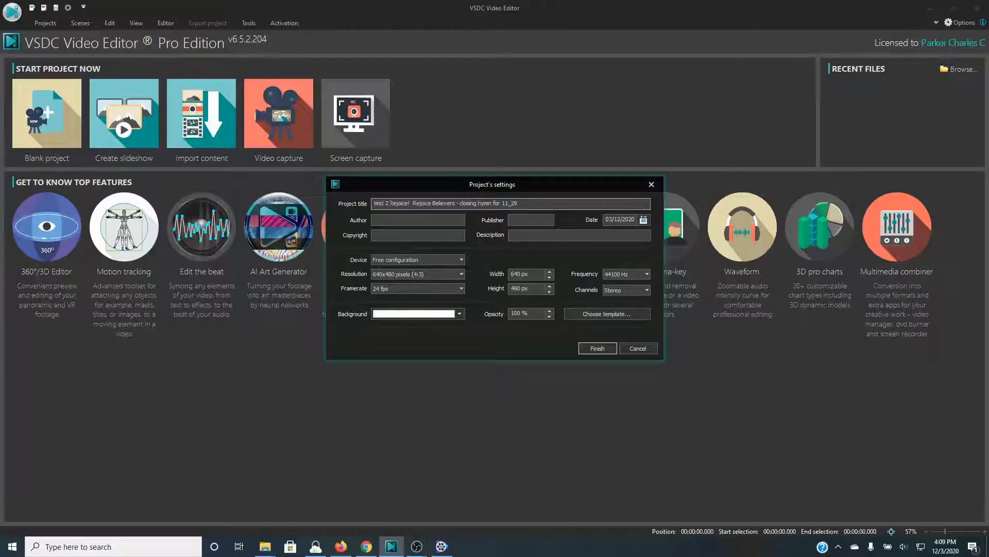
text(-)
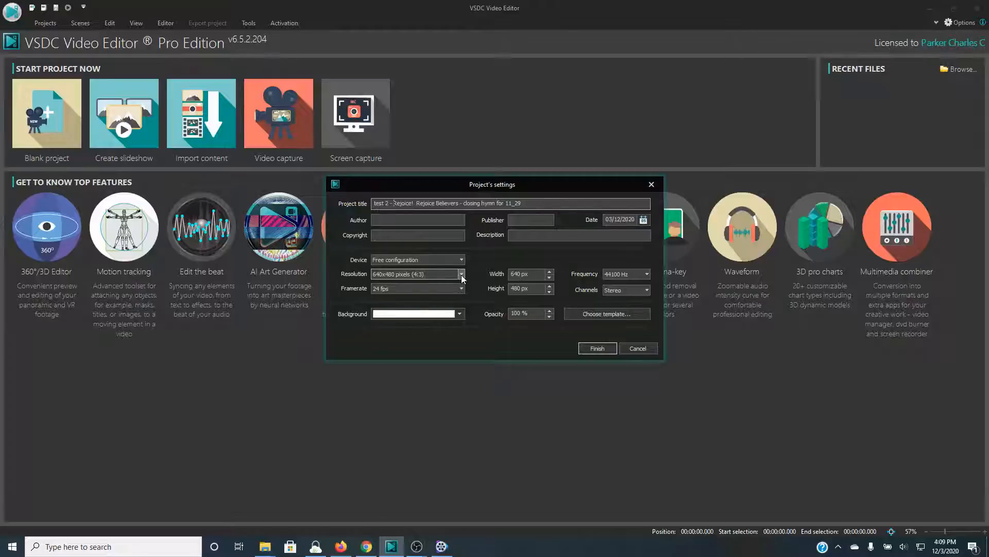
Step: Create the project with Full HD 1920x1080 (16:9) resolution and a 30 fps framerate
click(461, 275)
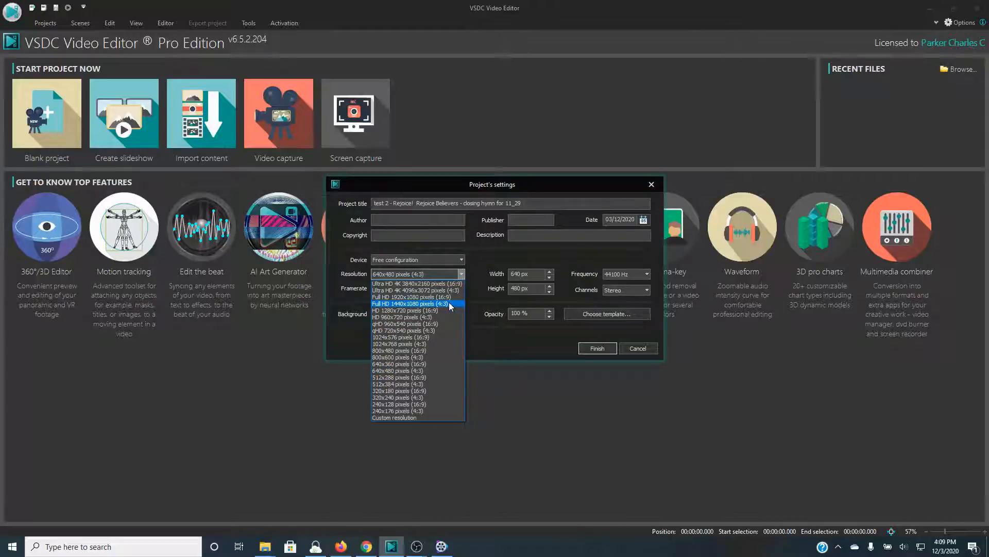
click(452, 297)
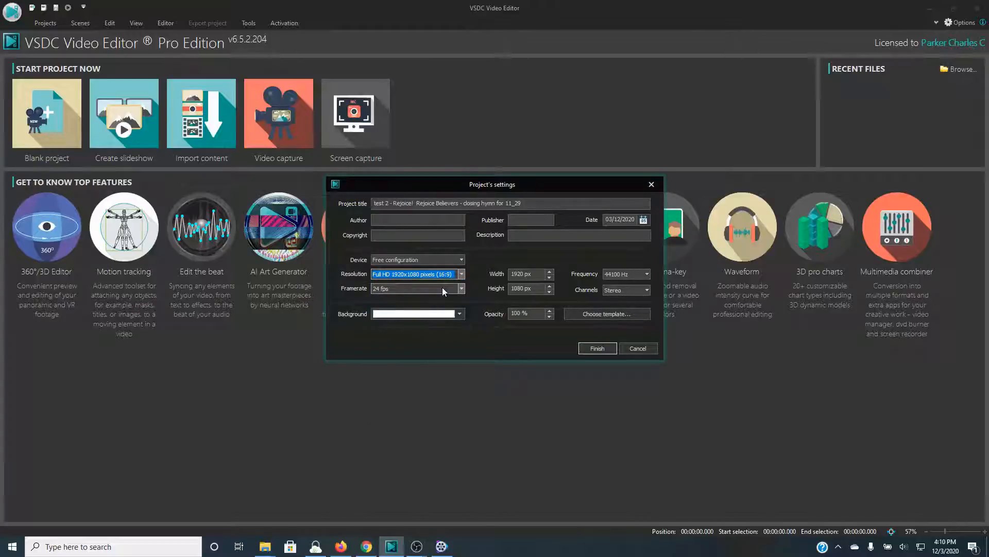
click(442, 287)
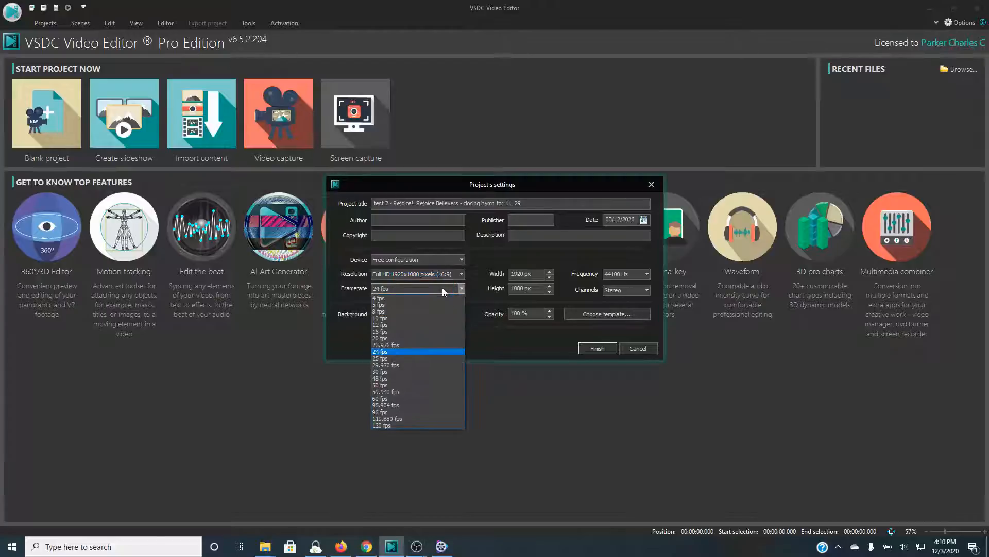
click(415, 372)
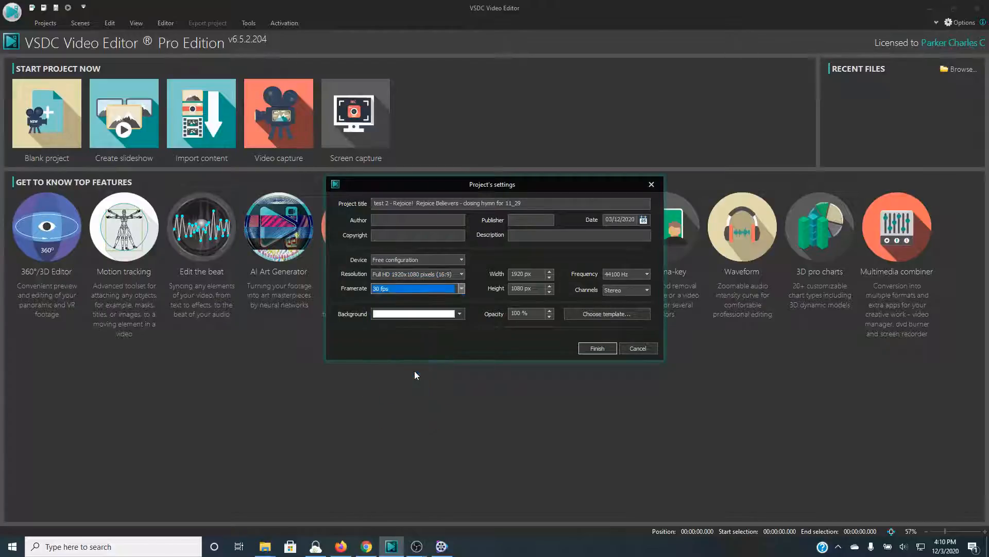
click(597, 349)
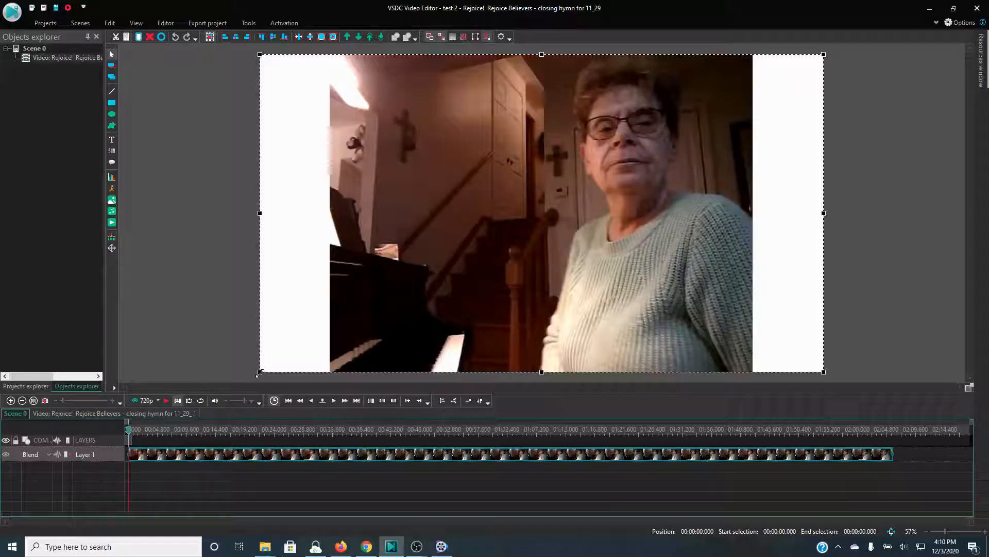
Step: Resize the video to span the scene's full width and about four fifths of its height, leaving a blank strip beneath it
drag(260, 372, 259, 372)
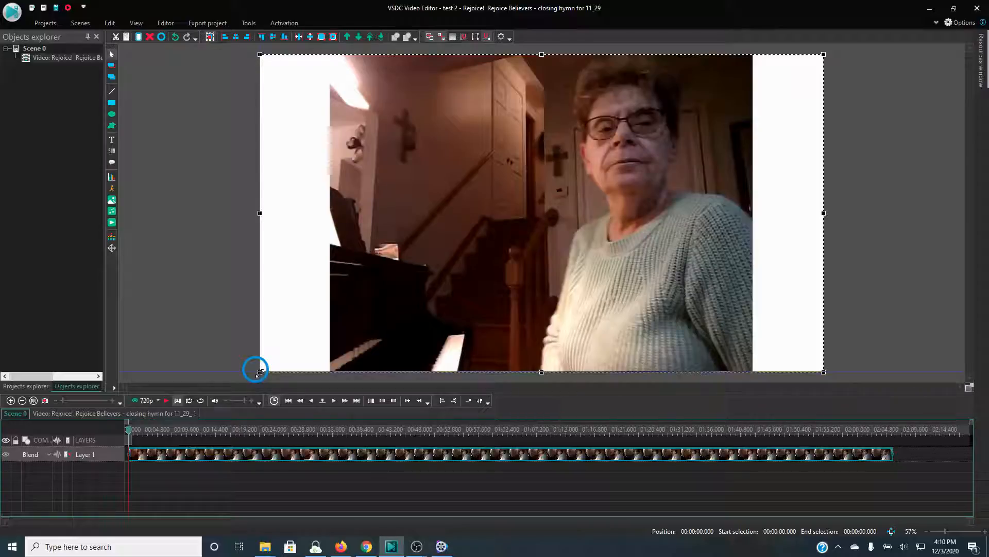
drag(260, 372, 410, 236)
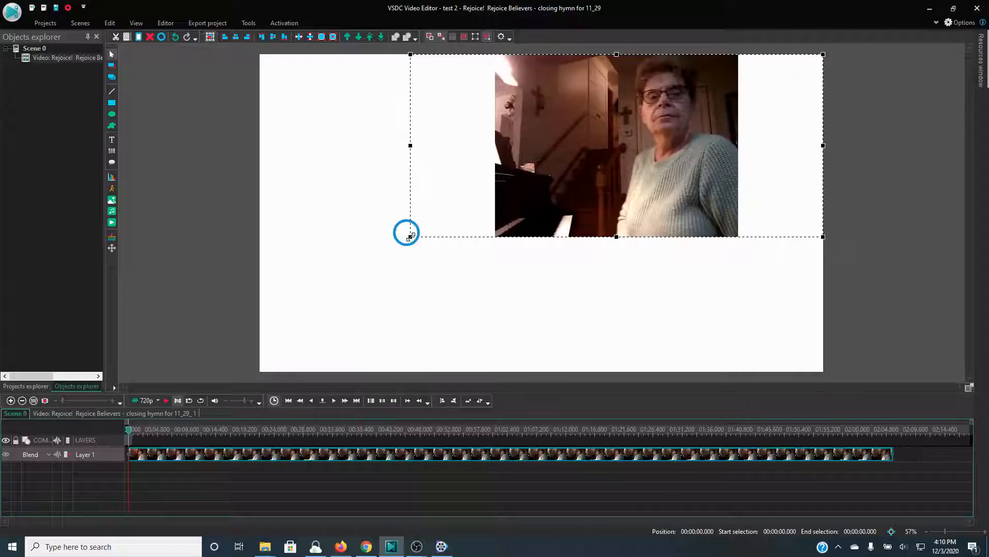
drag(411, 236, 495, 218)
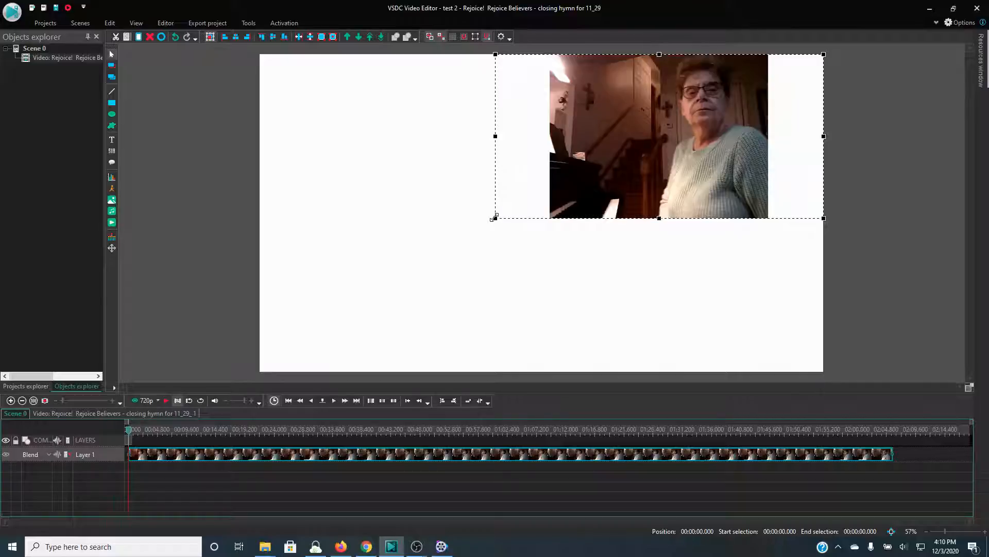
drag(494, 217, 257, 312)
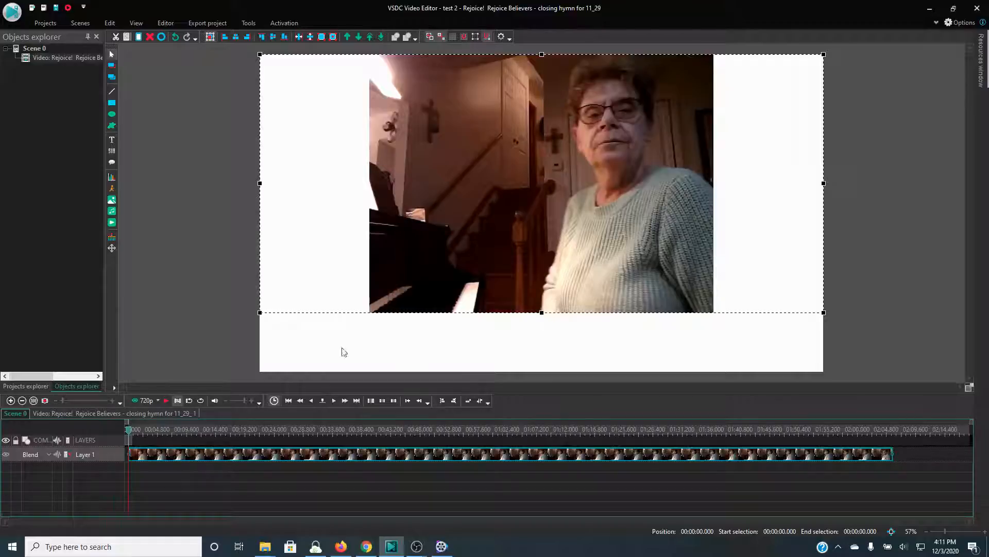
Step: Preview the hymn video near its start and near its end, and return the playhead to the beginning
click(166, 402)
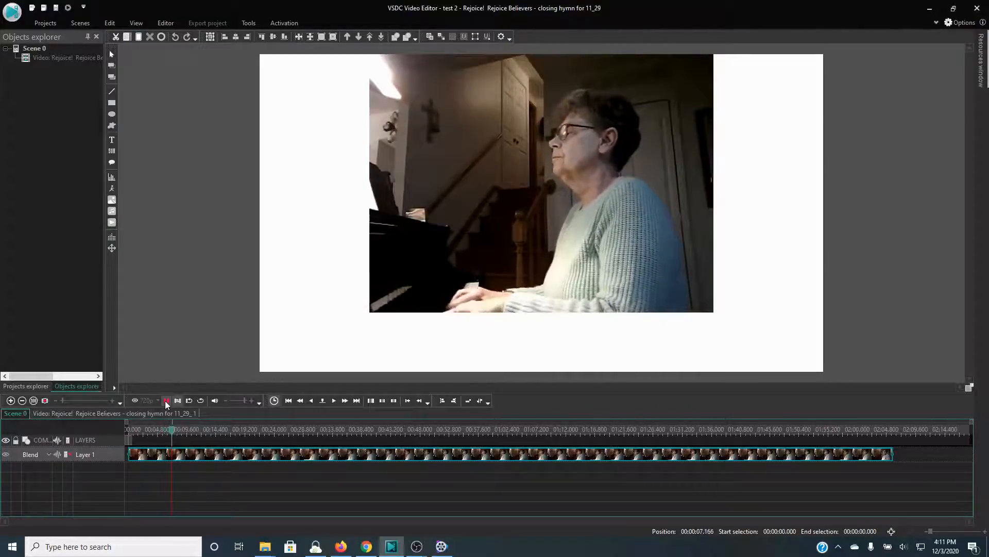
click(165, 401)
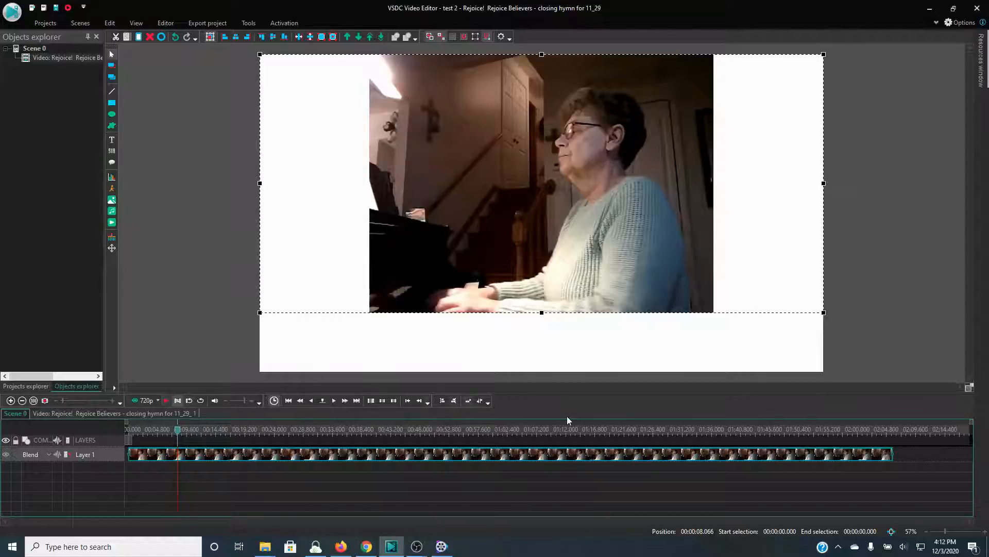
click(871, 431)
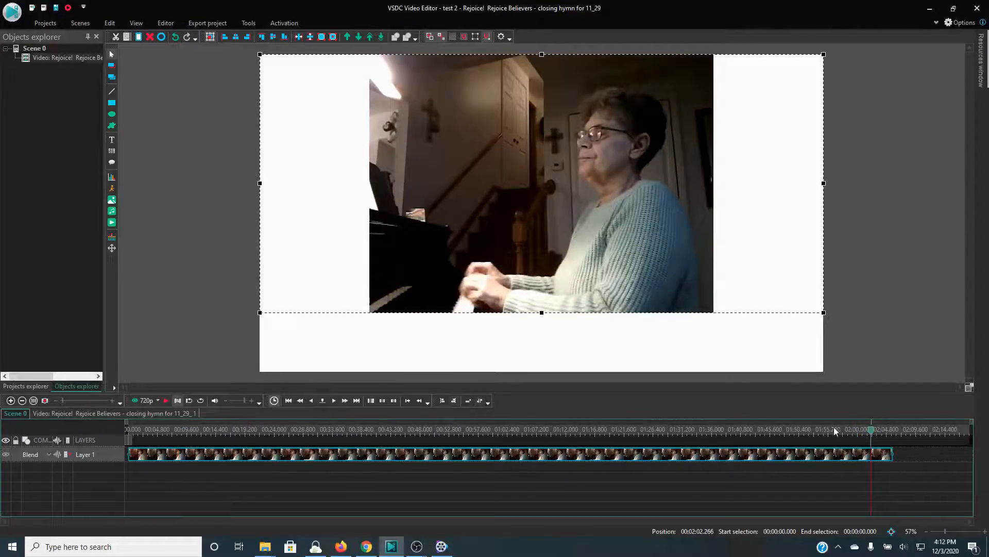
click(868, 432)
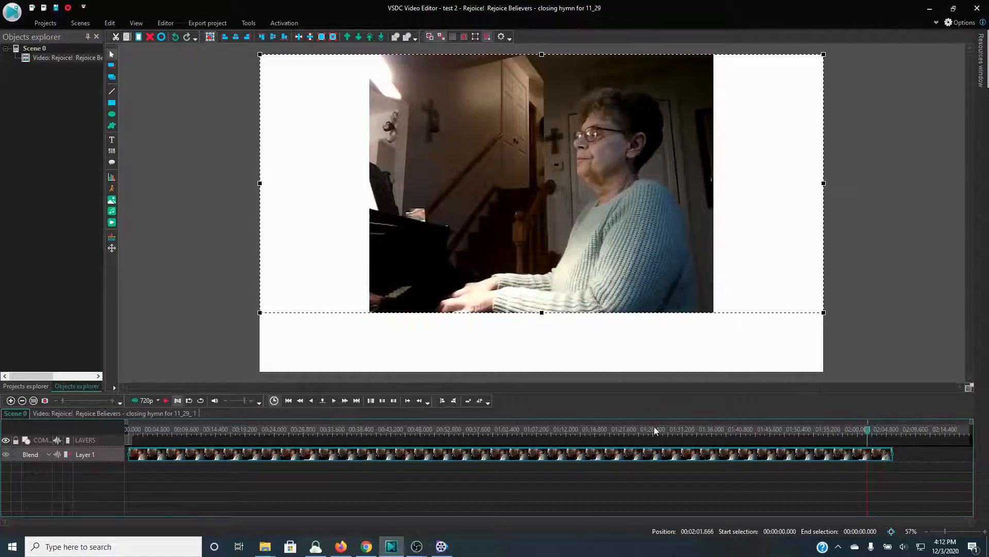
click(168, 401)
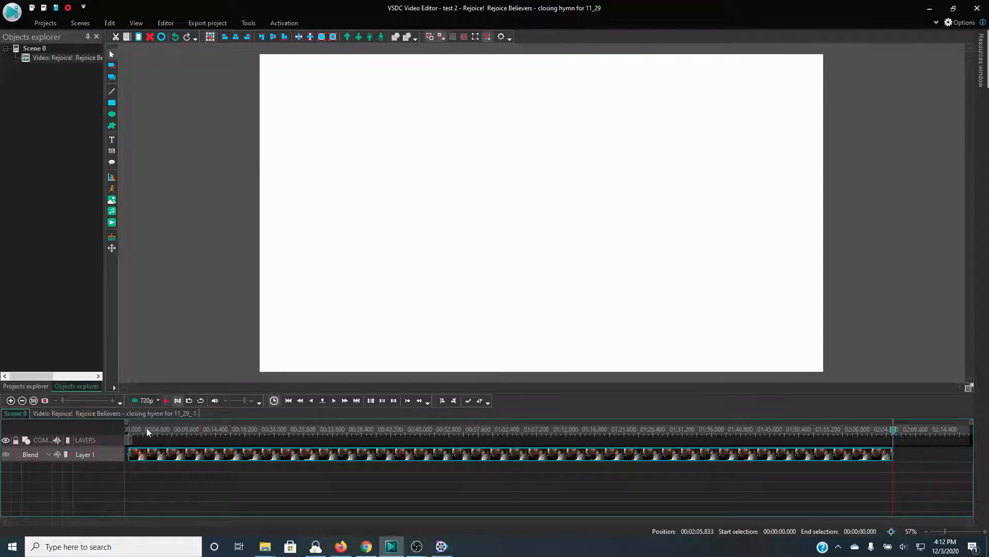
click(129, 430)
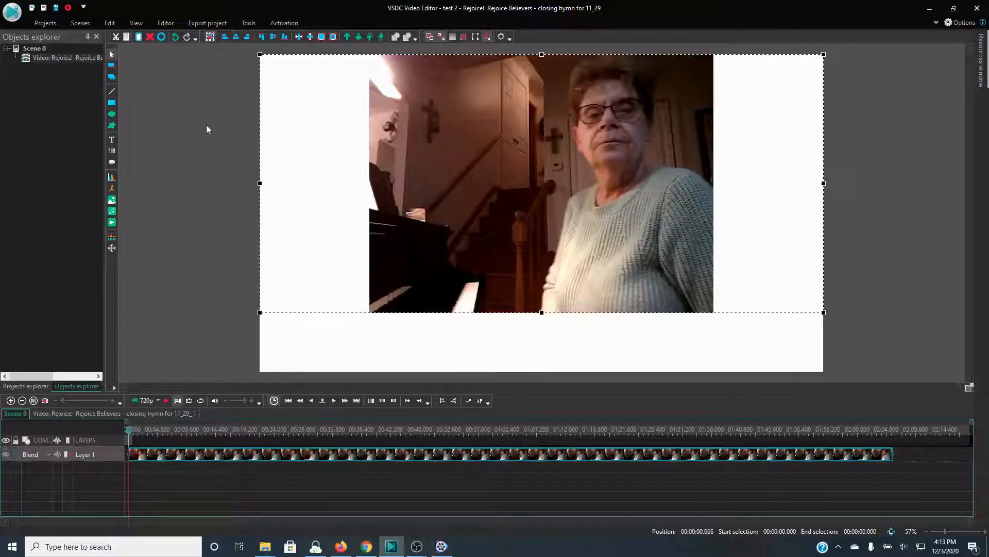
Step: Flip the hymn video horizontally and play its opening seconds to check the mirrored picture
click(176, 23)
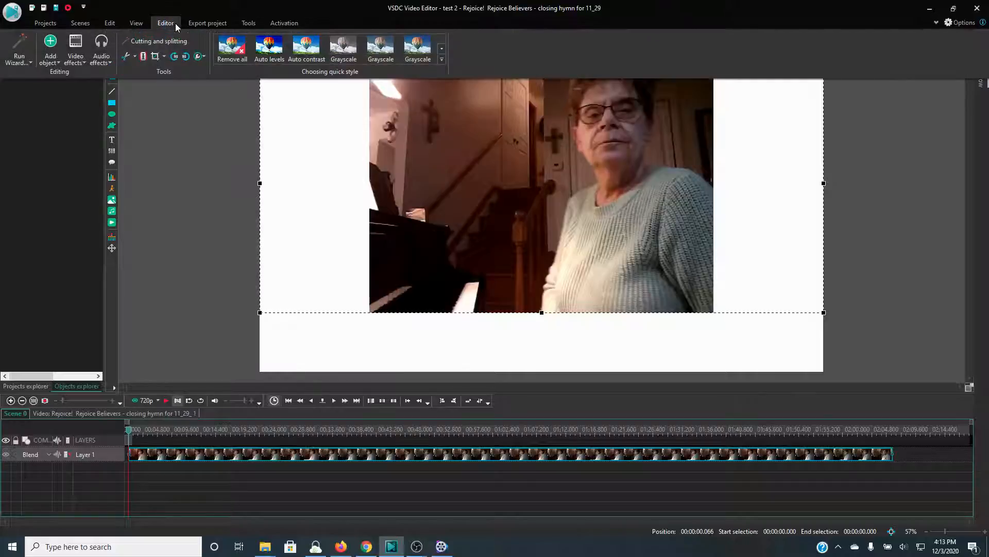
click(204, 57)
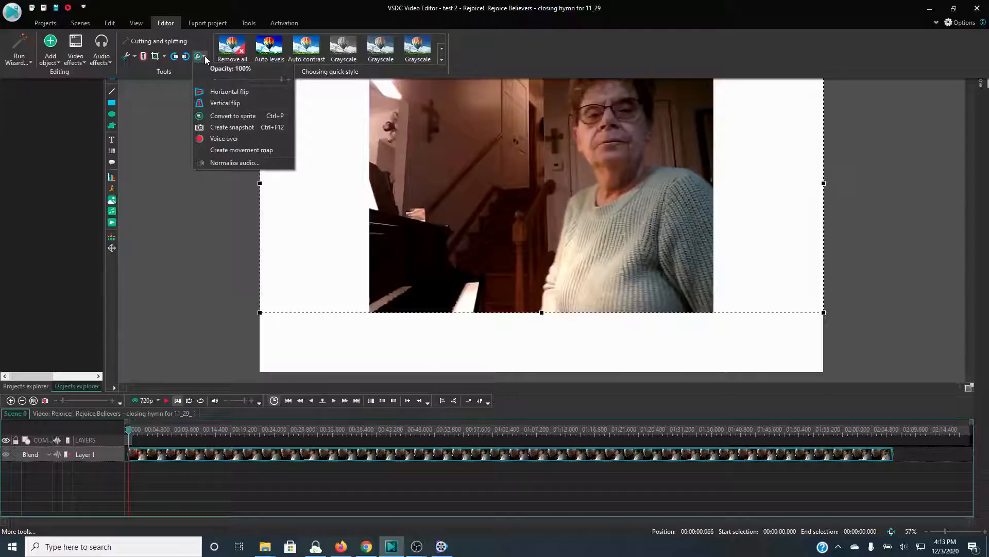
click(280, 91)
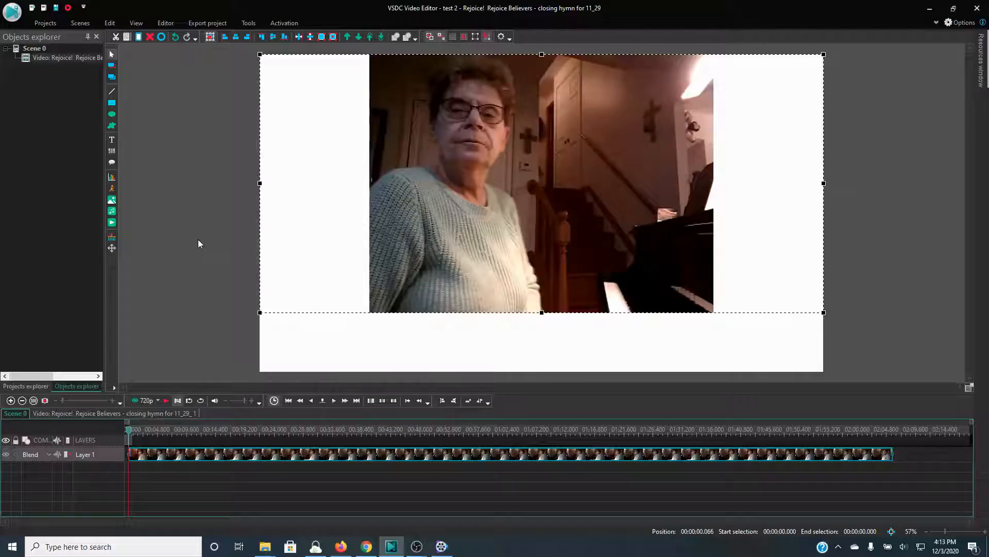
click(165, 401)
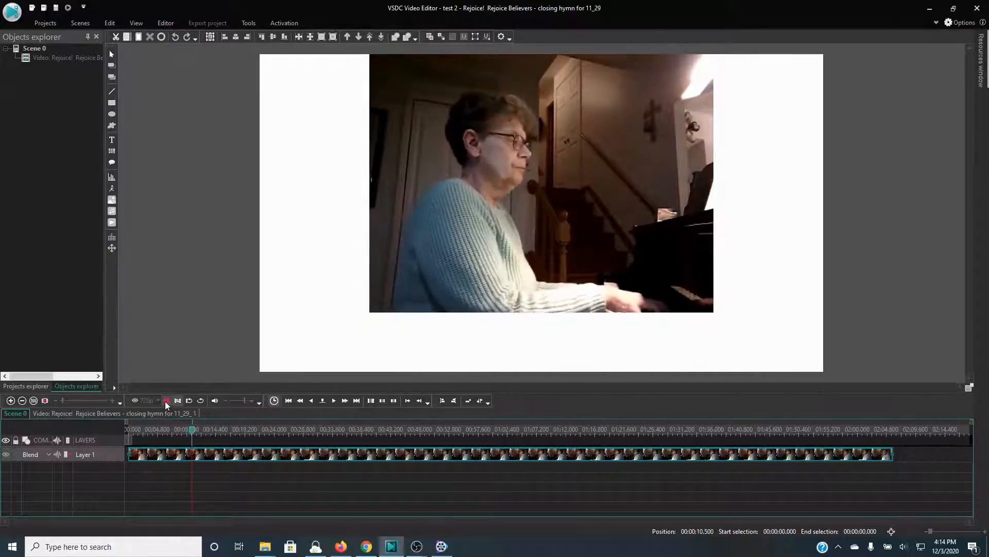
click(166, 400)
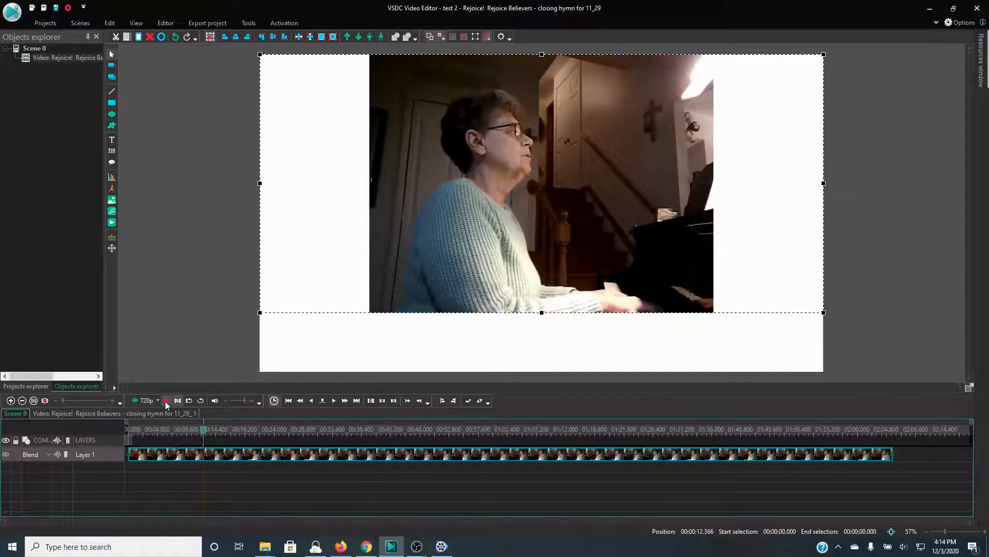
Step: Insert image 01 from the Rejoice! Rejoice believers folder on a new layer, from manual position 00:00:12.366 with its start position locked
click(112, 200)
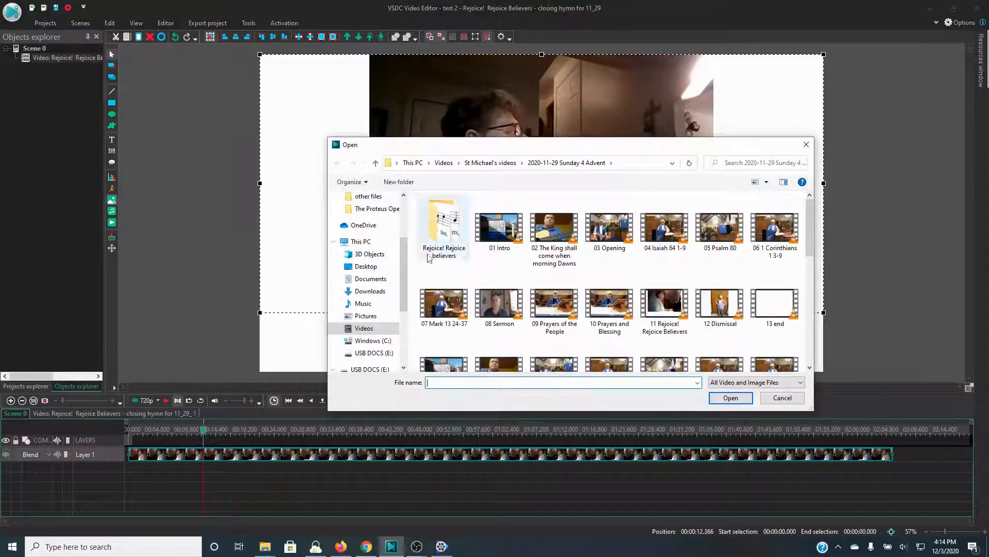
double_click(449, 225)
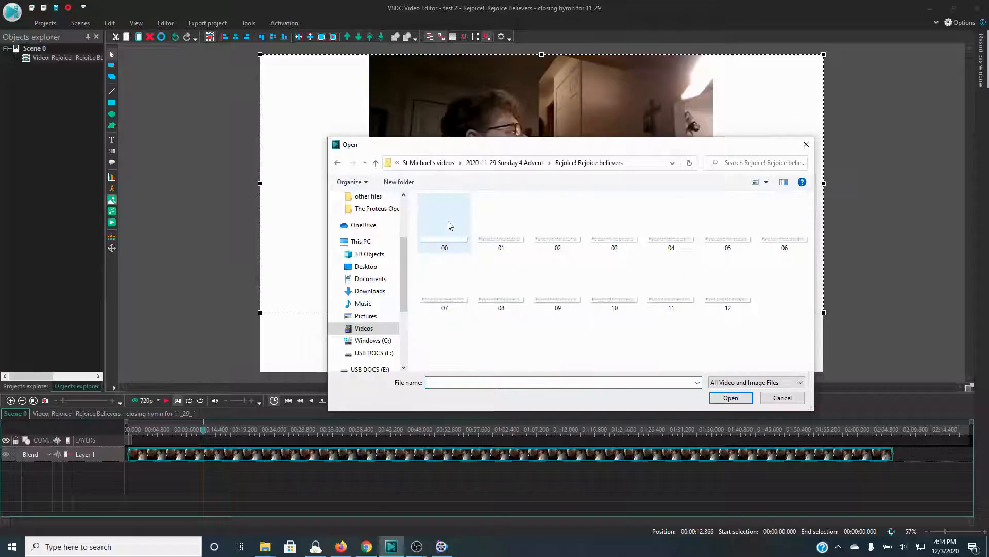
click(512, 241)
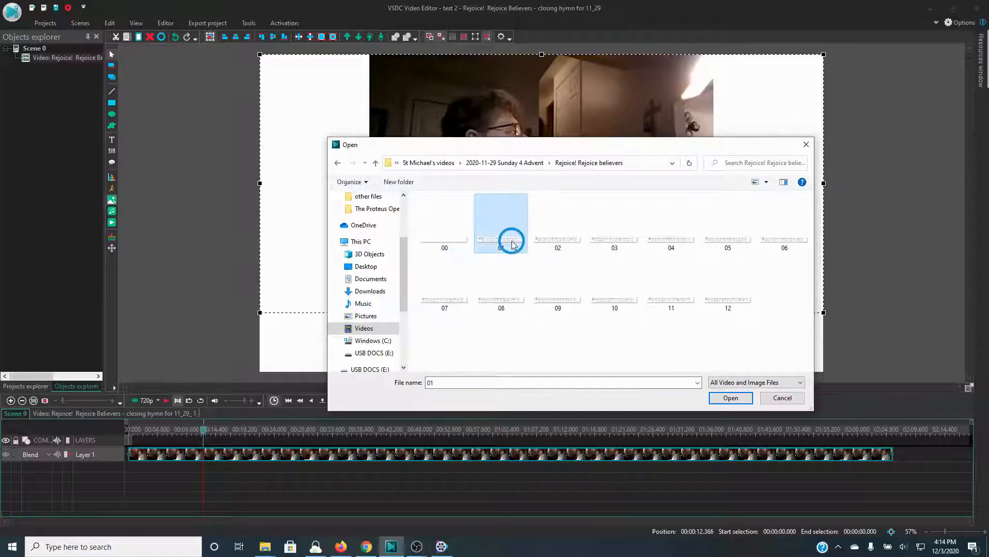
click(741, 400)
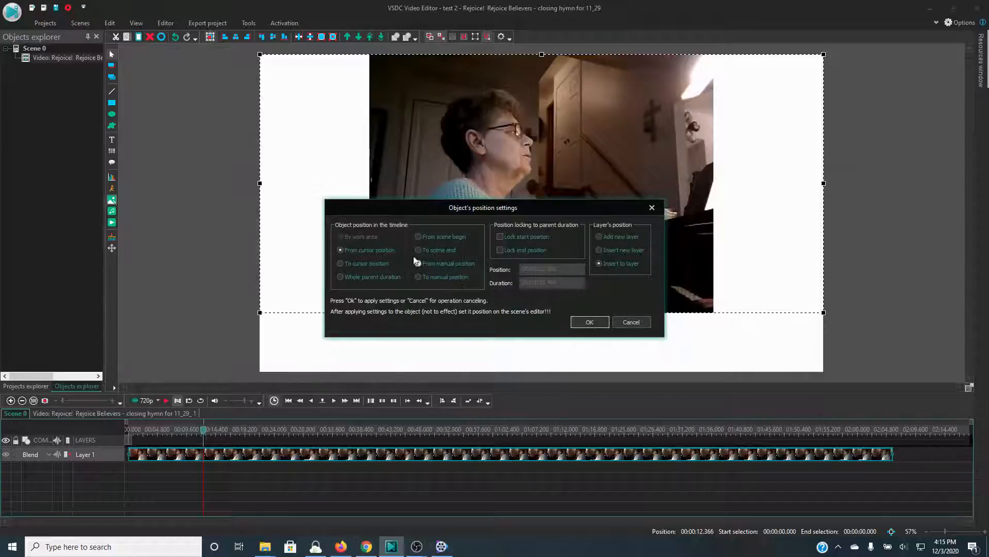
click(446, 263)
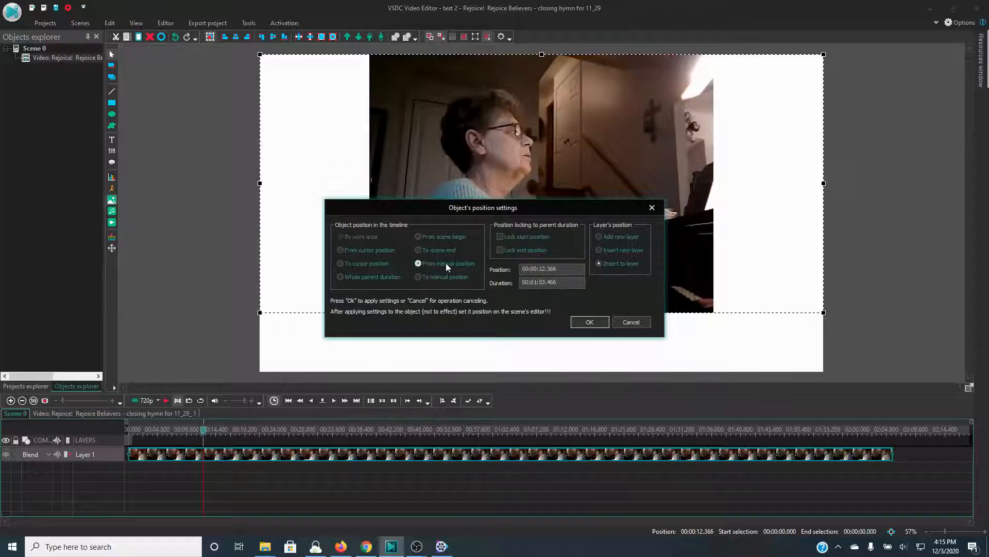
click(501, 237)
click(600, 237)
click(592, 324)
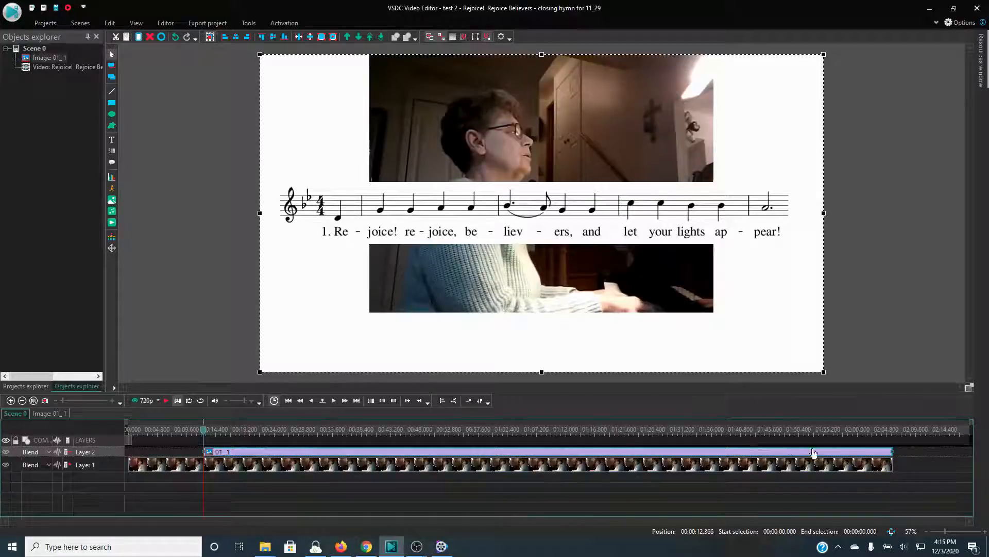
Step: Shorten image 01 on the timeline to about 10.3 seconds and set its Top coordinate to 410
mouse_move(846, 453)
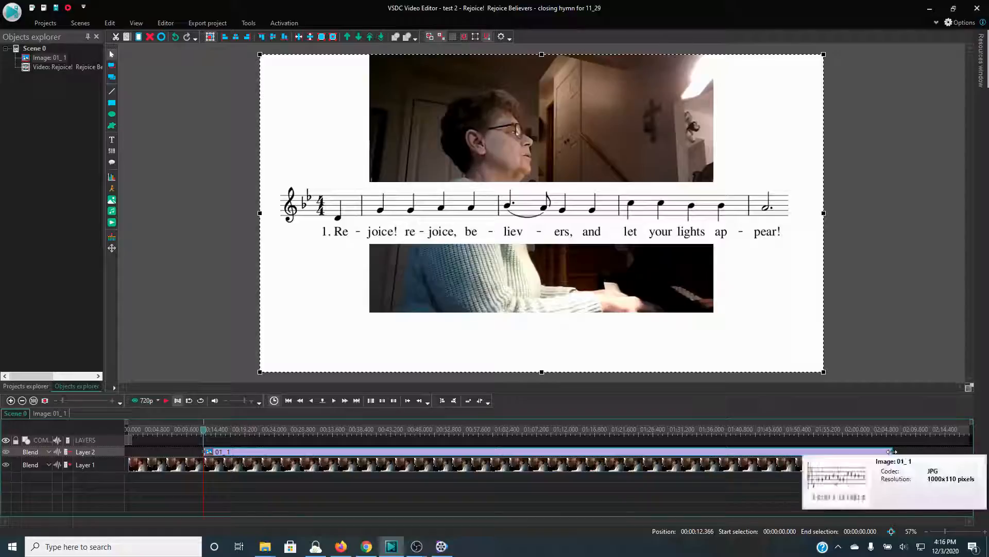
drag(891, 451, 265, 451)
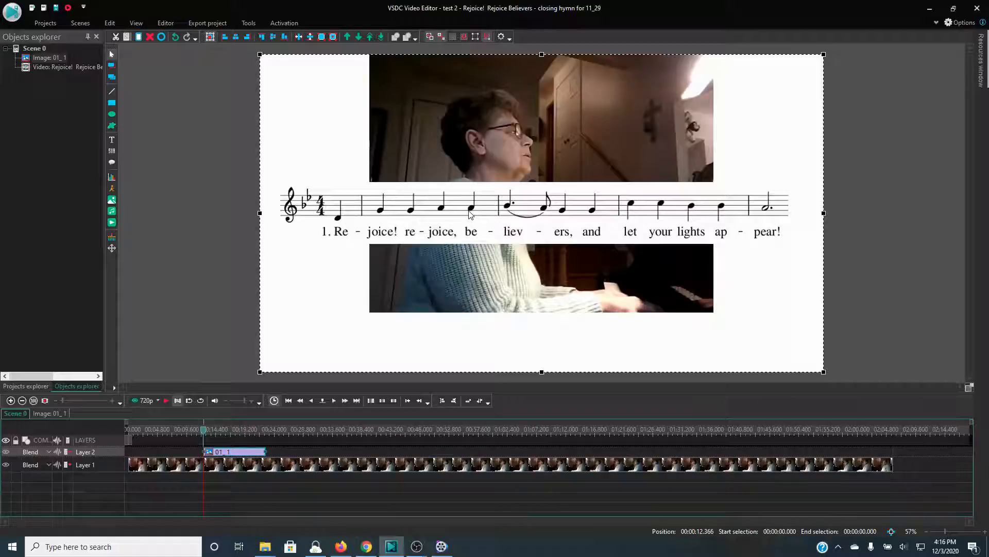
click(470, 213)
right_click(470, 214)
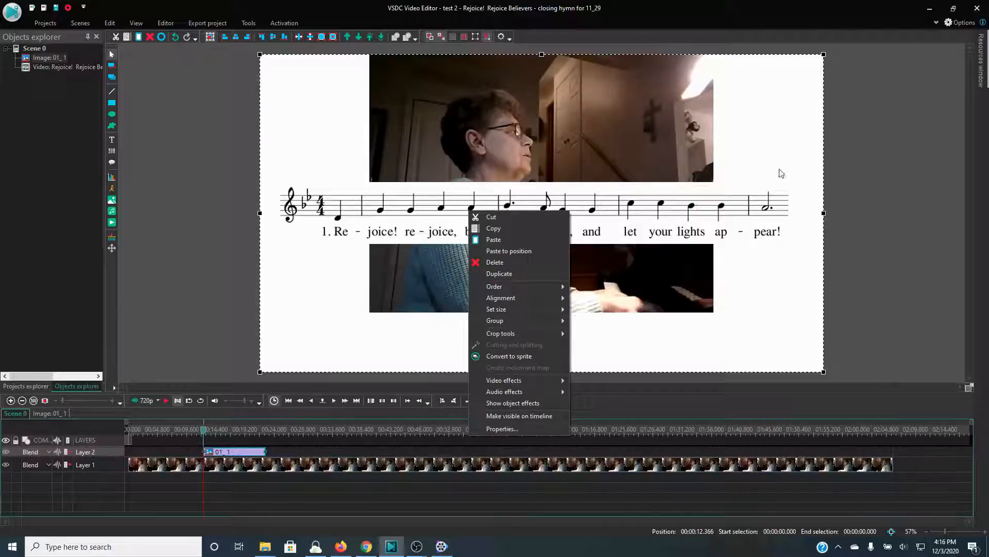
click(533, 430)
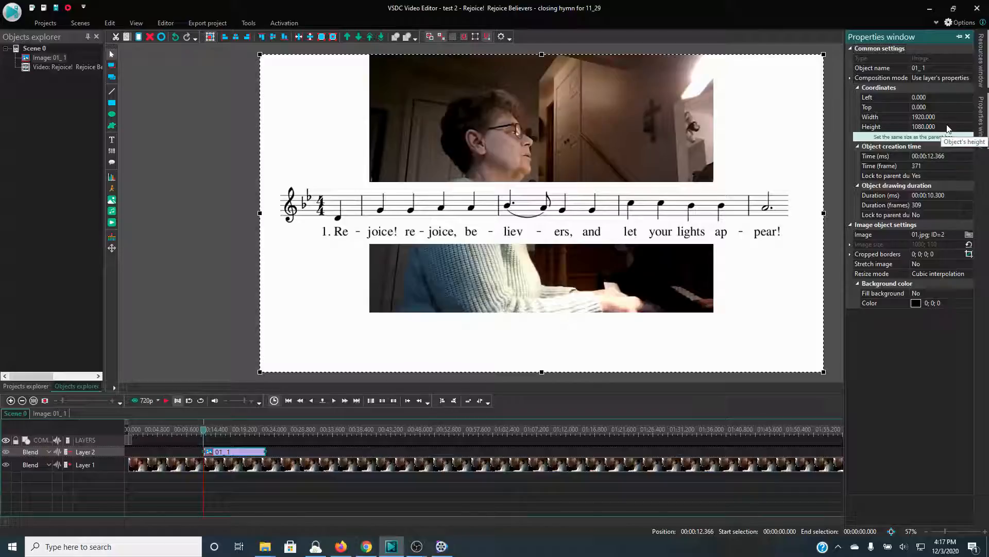
click(913, 108)
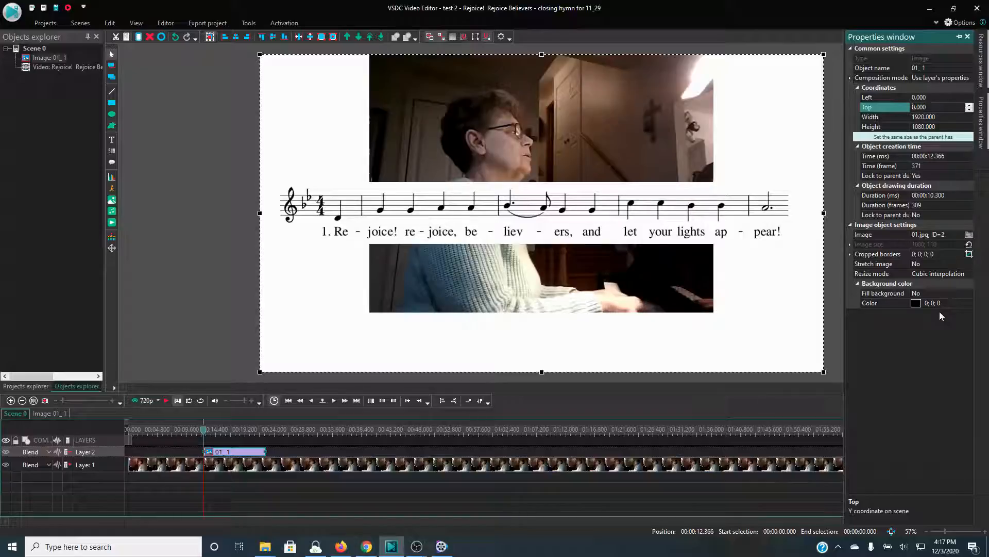
text(41)
key(Return)
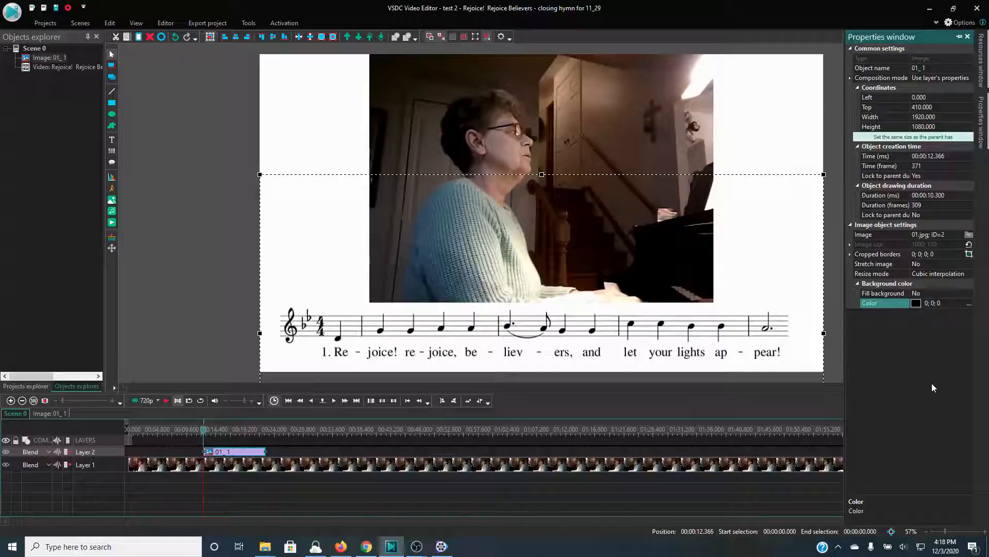
Step: Try Top coordinates of 0, 200 and 300 for the sheet-music image to compare its vertical placement
click(917, 107)
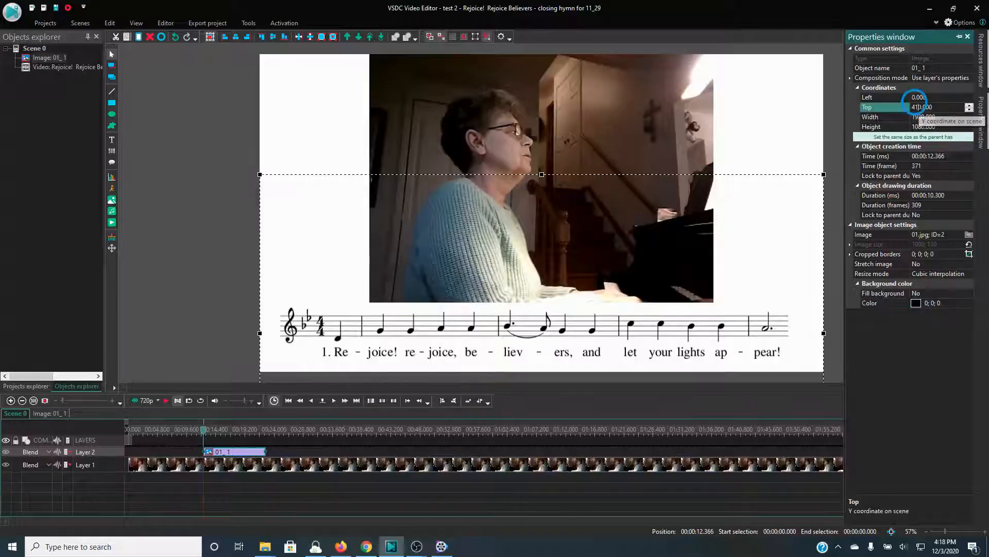
key(BackSpace)
key(BackSpace)
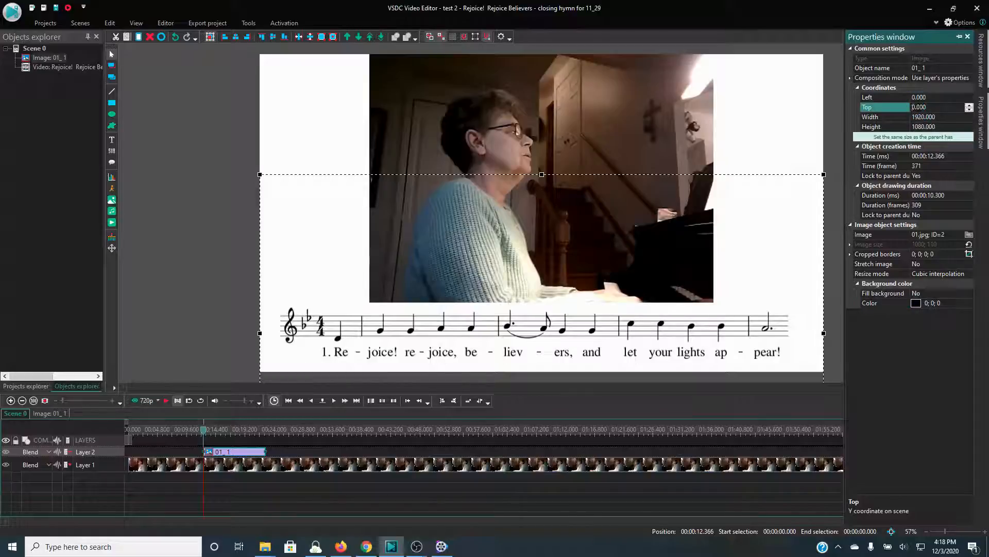
click(930, 348)
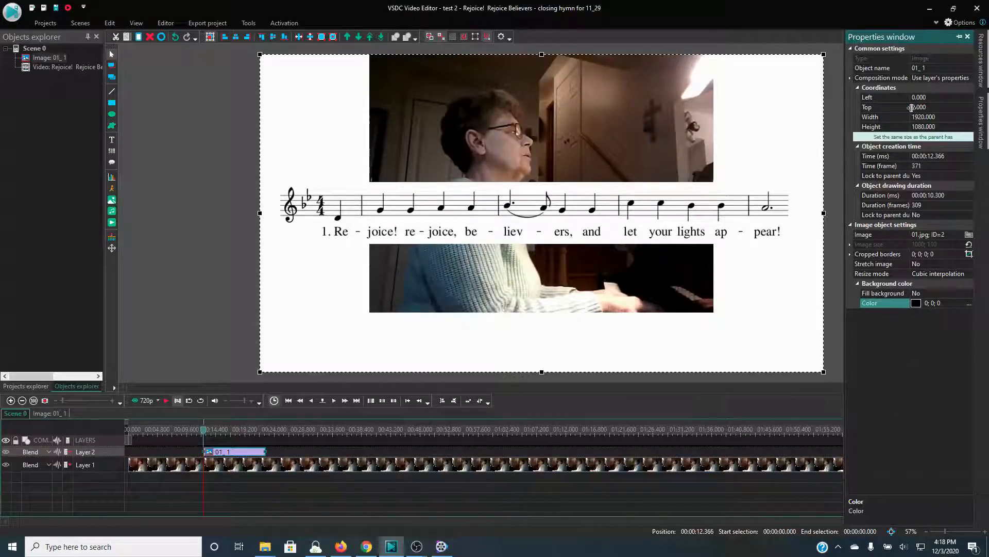
click(912, 108)
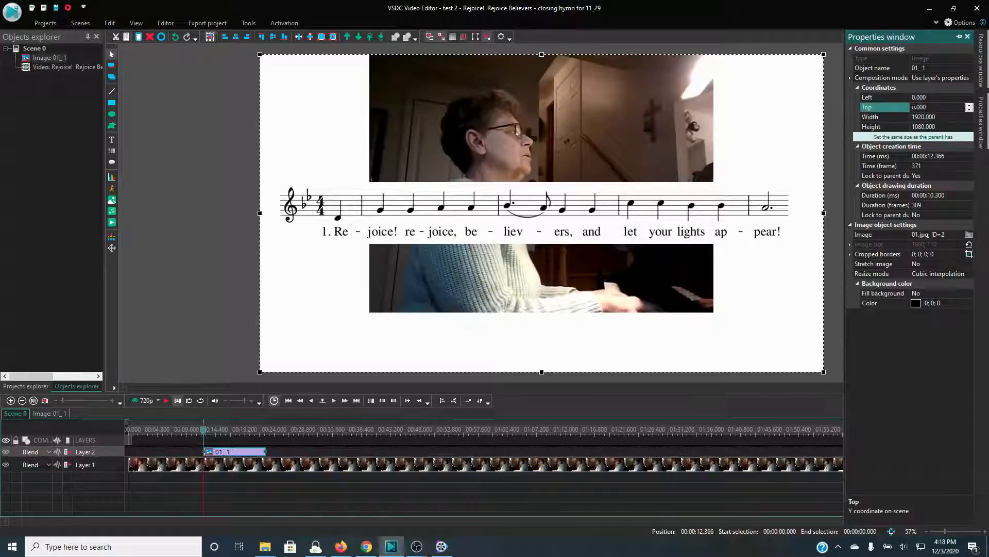
text(20)
click(900, 364)
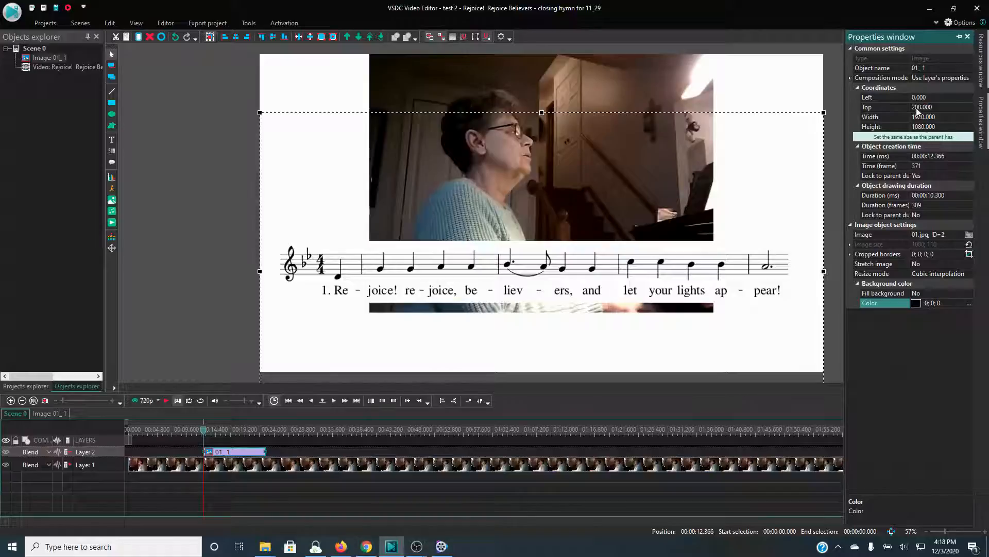
click(915, 108)
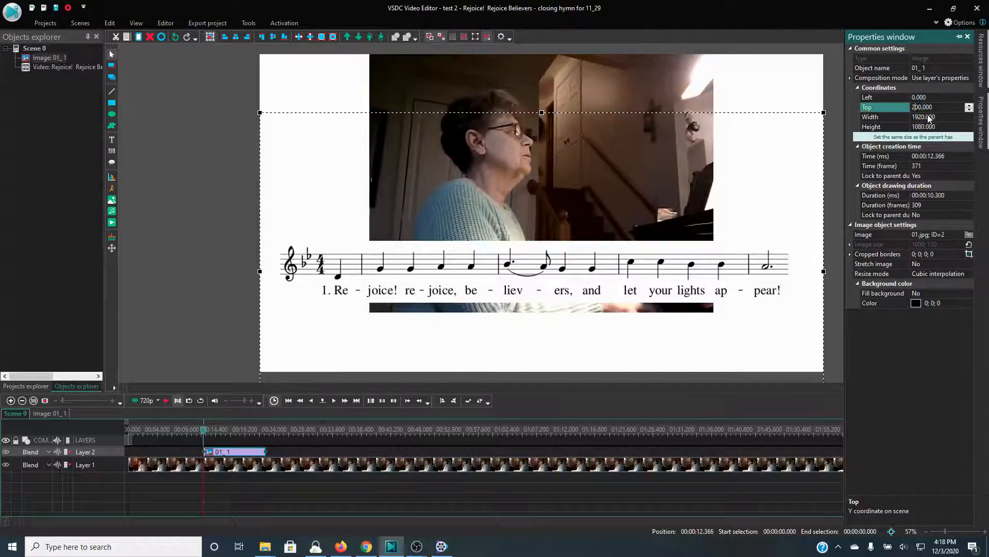
key(BackSpace)
text(3)
key(Return)
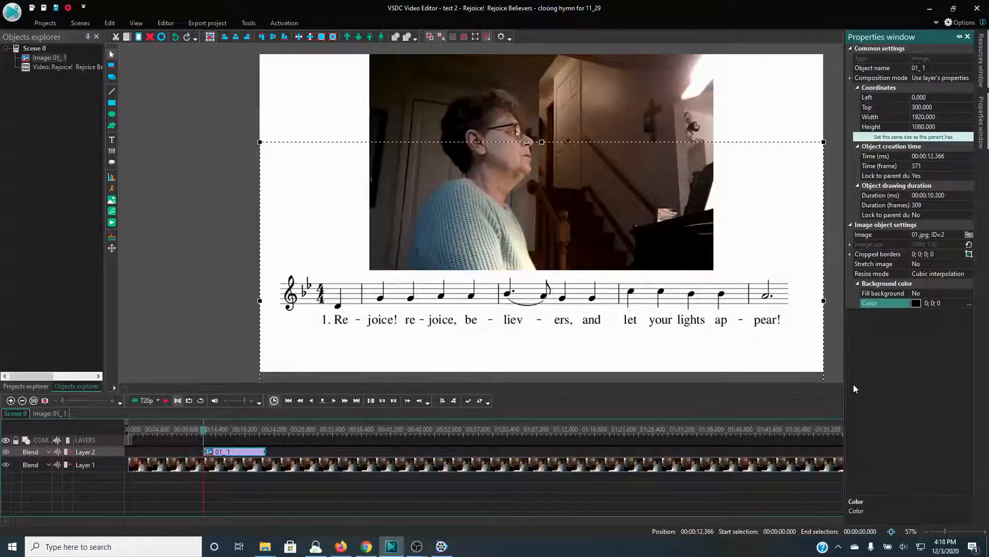
Step: Set the sheet-music image's Top coordinate to 410 so it sits along the scene's lower edge
click(918, 109)
key(BackSpace)
key(BackSpace)
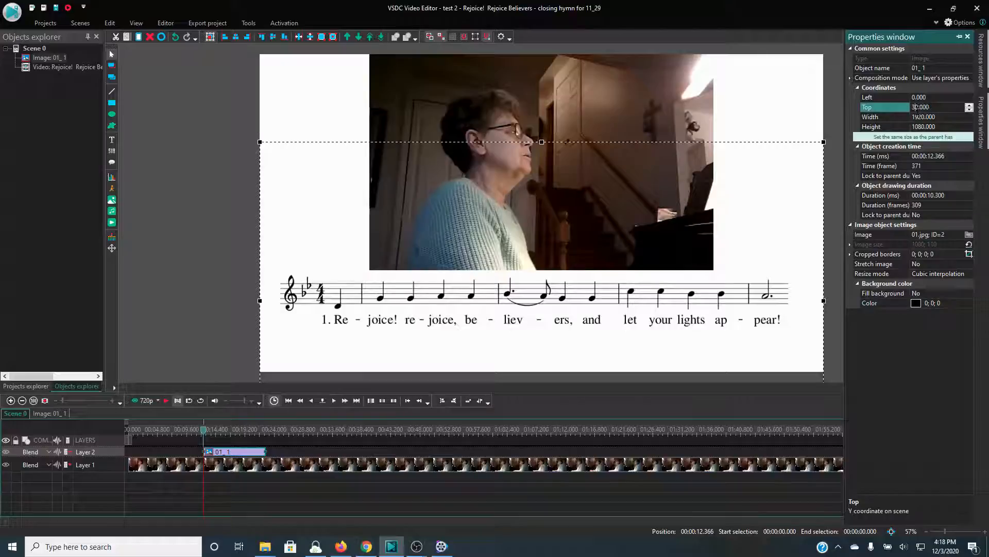
text(41)
click(904, 384)
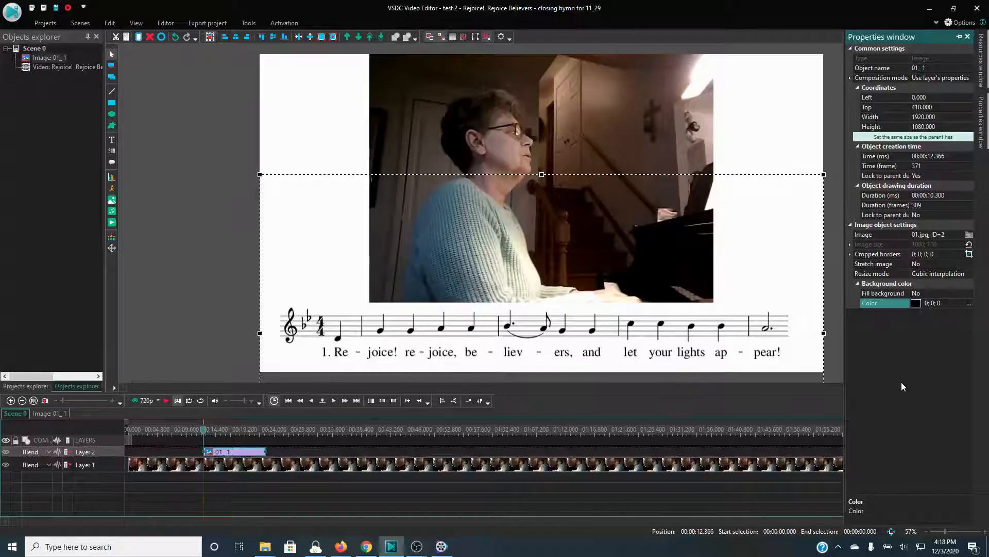
Step: Play the scene until 00:00:21.266 and trim the end of image 01 back to the playhead
click(166, 401)
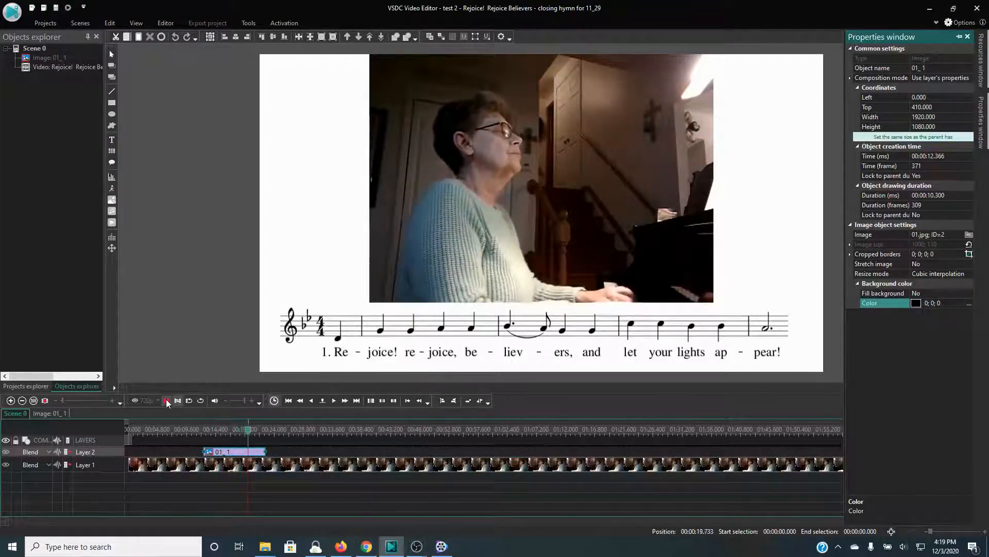
click(166, 400)
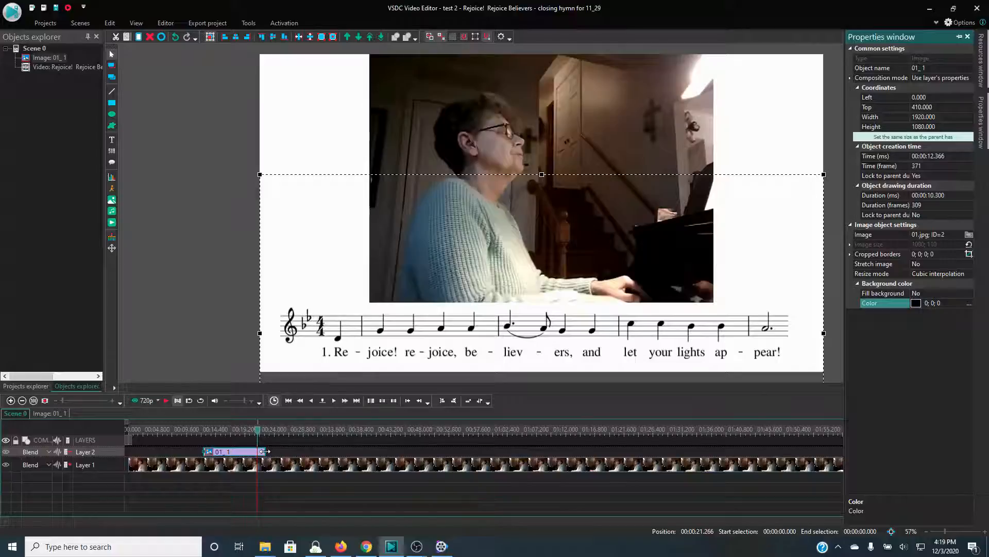
click(264, 451)
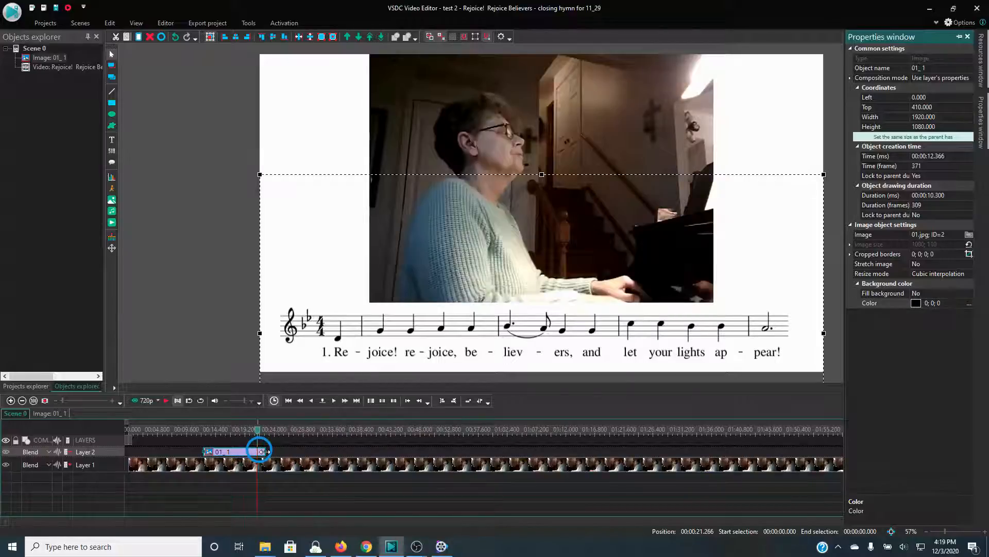
drag(262, 451, 260, 455)
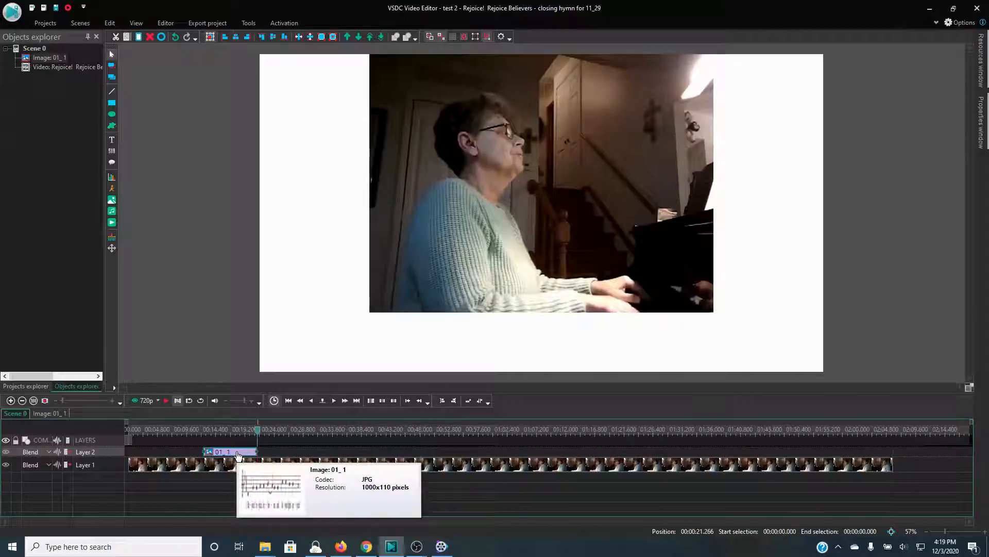
Step: Set image 01's drawing duration to 00:00:08.933 and close its properties
right_click(244, 453)
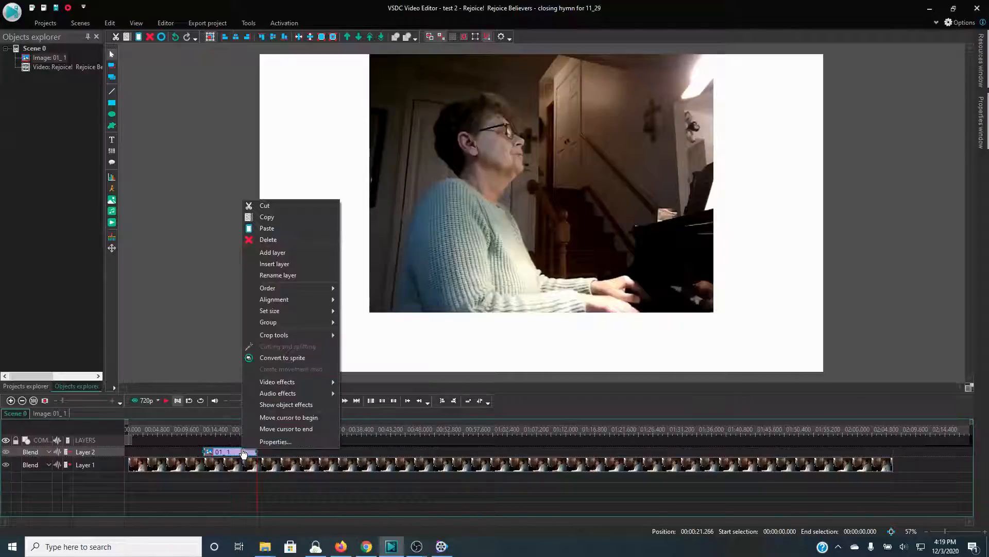
click(267, 442)
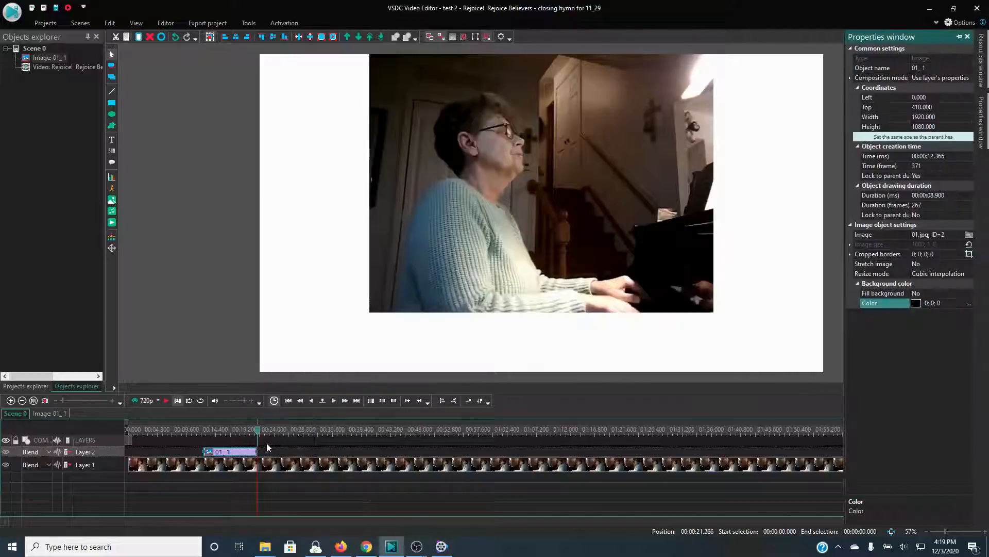
click(951, 196)
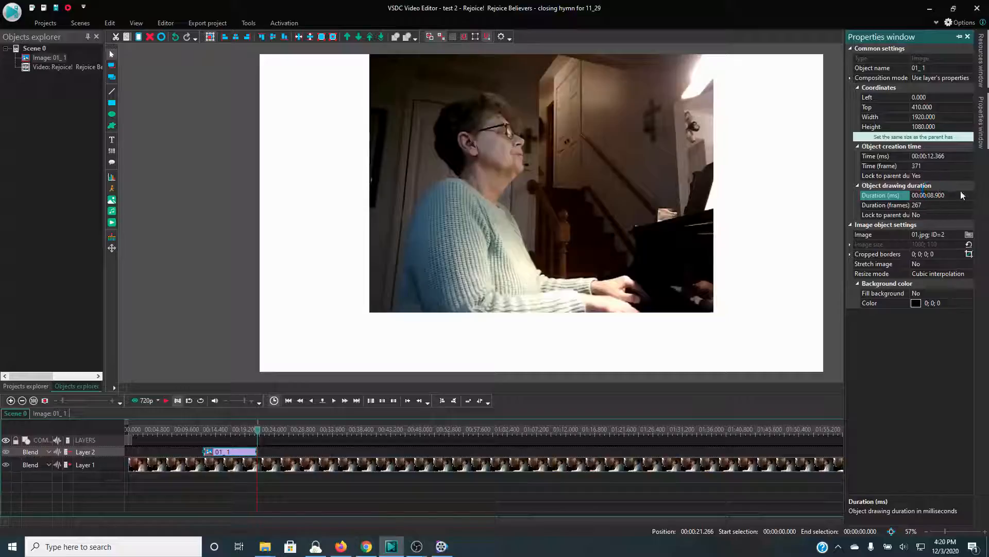
text(33)
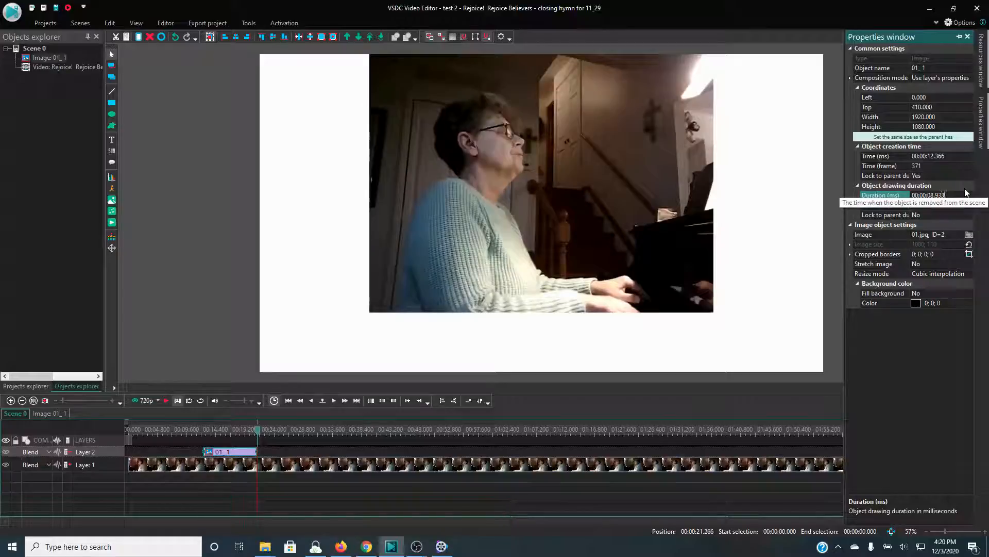
key(Return)
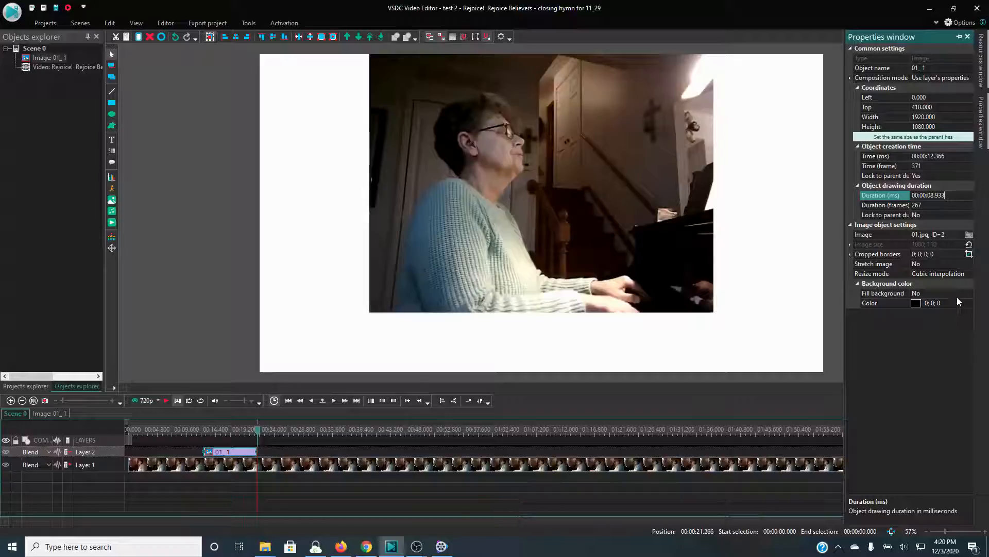
click(932, 372)
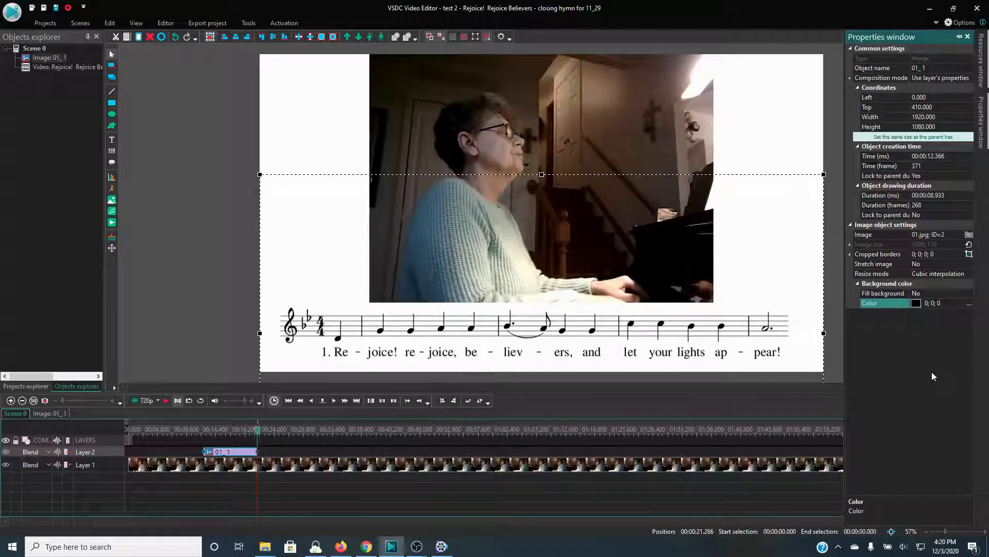
click(968, 38)
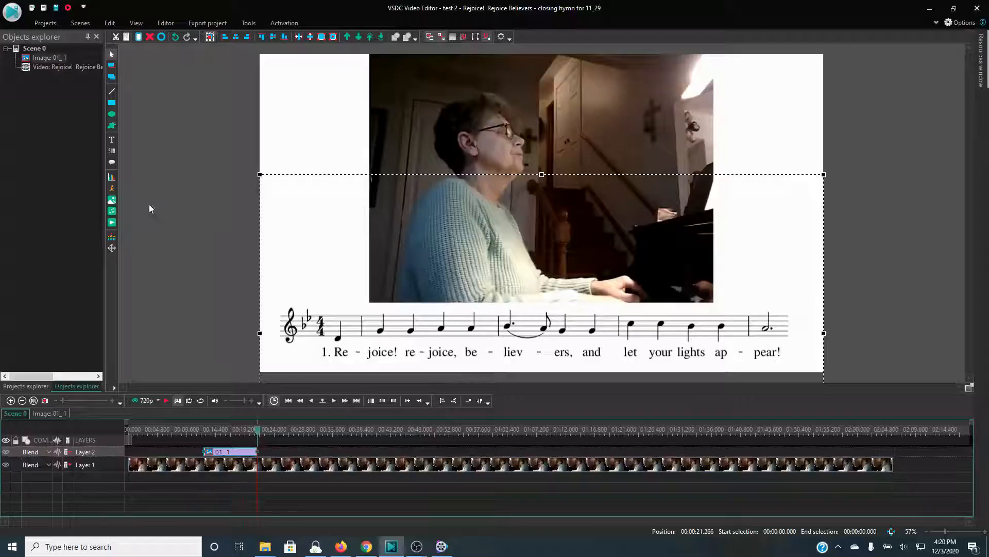
Step: Insert sheet-music image 02 into the existing layer from manual position 00:00:21.266, with its start locked and a duration of 00:00:12.000
click(113, 201)
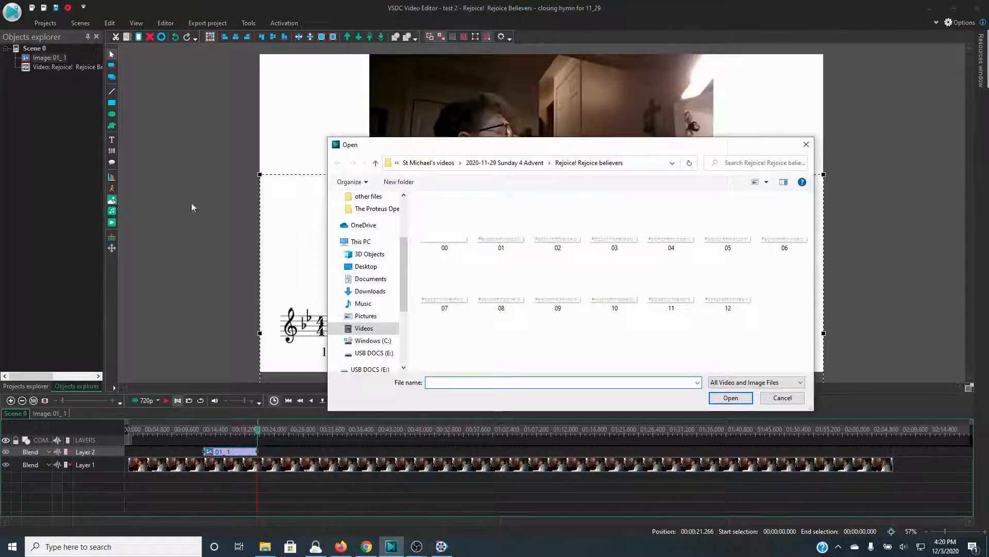
click(558, 248)
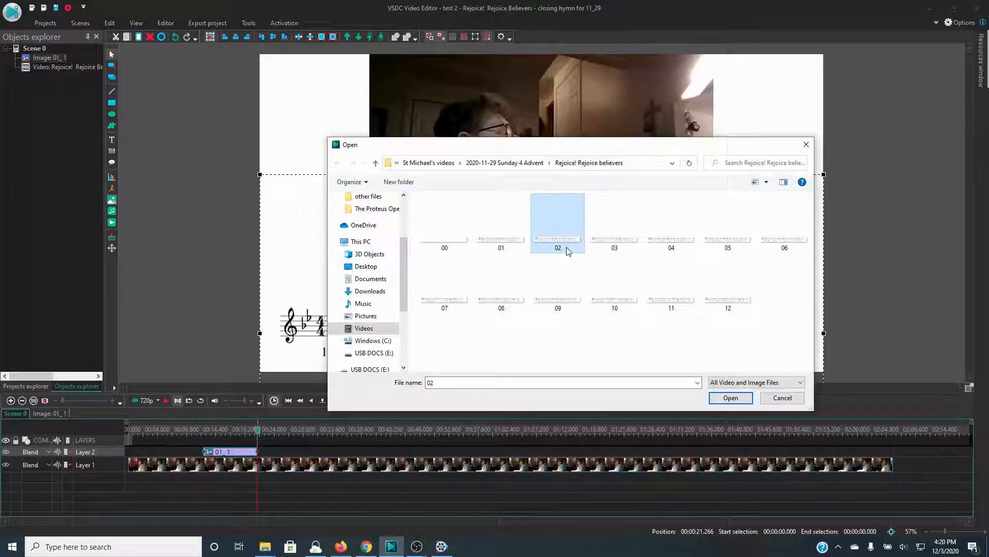
click(734, 399)
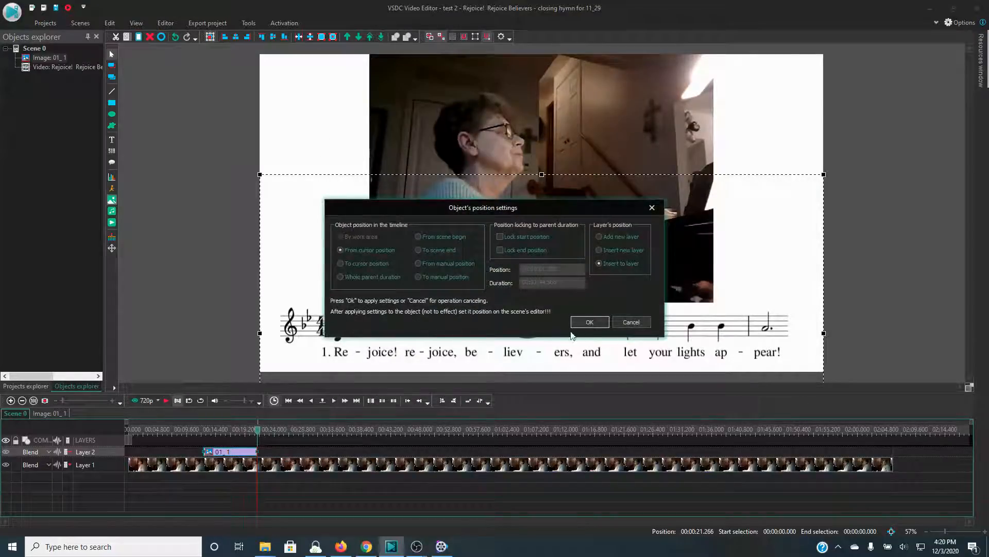
click(466, 265)
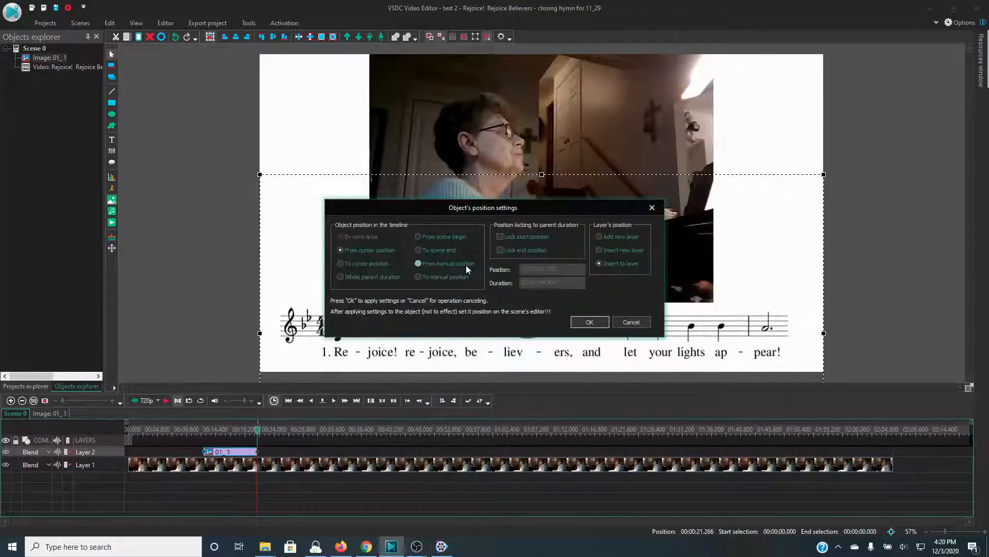
click(502, 238)
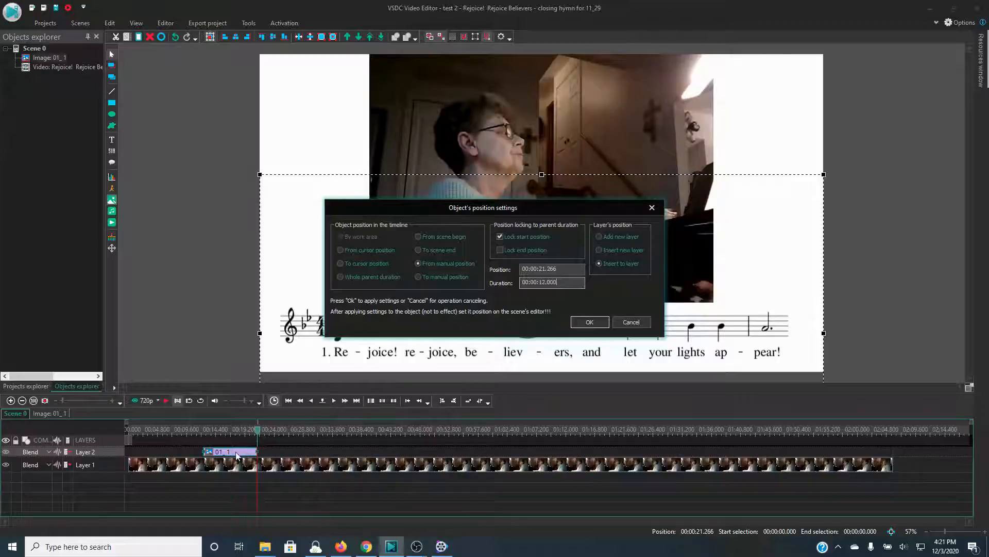
click(597, 322)
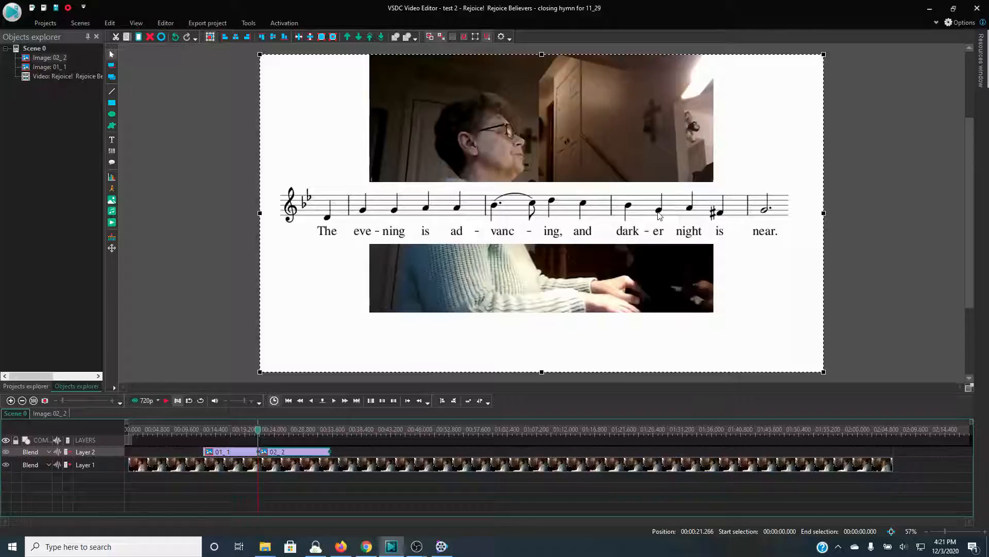
Step: Set image 02's Top coordinate to 410 so it sits beneath the pianist footage, and close its properties
right_click(659, 216)
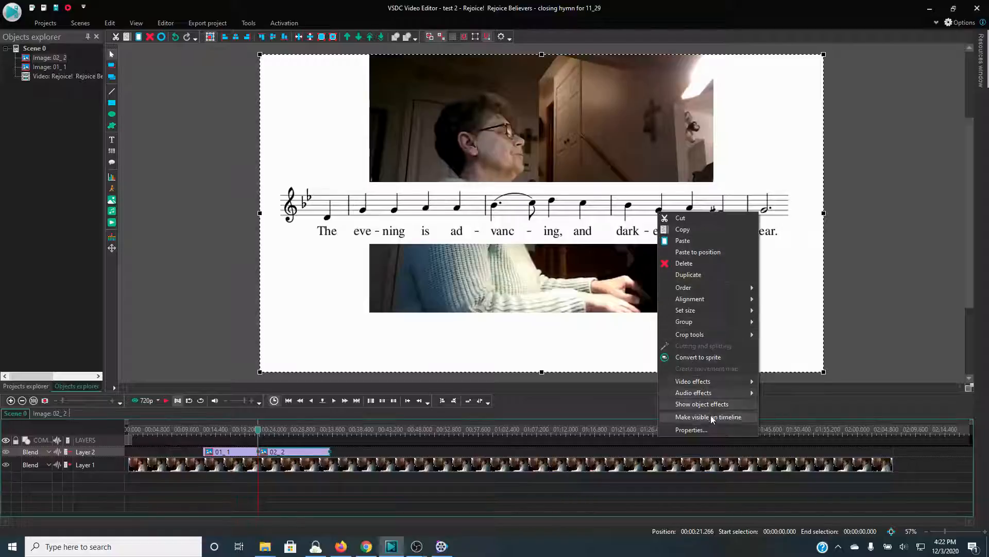
click(718, 430)
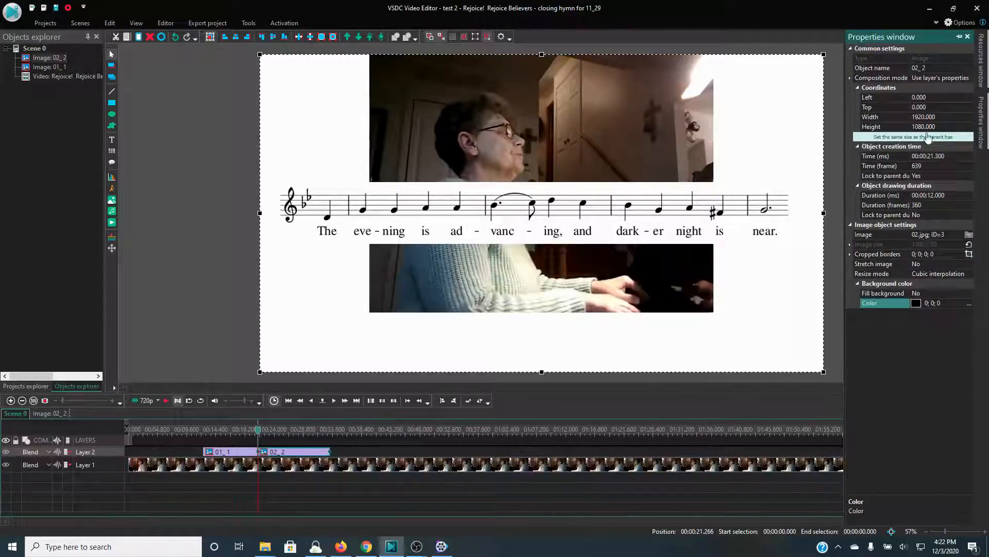
click(916, 107)
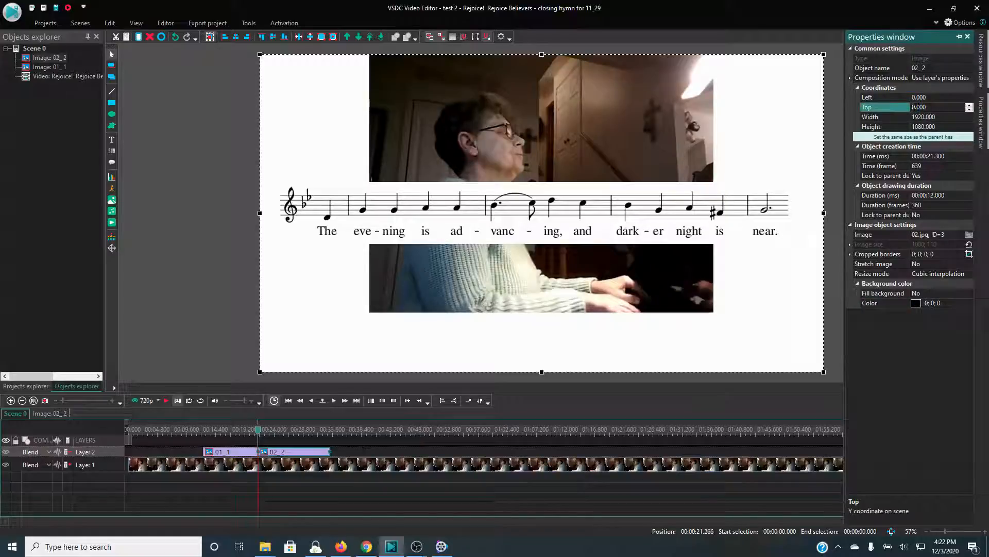
text(41)
click(902, 352)
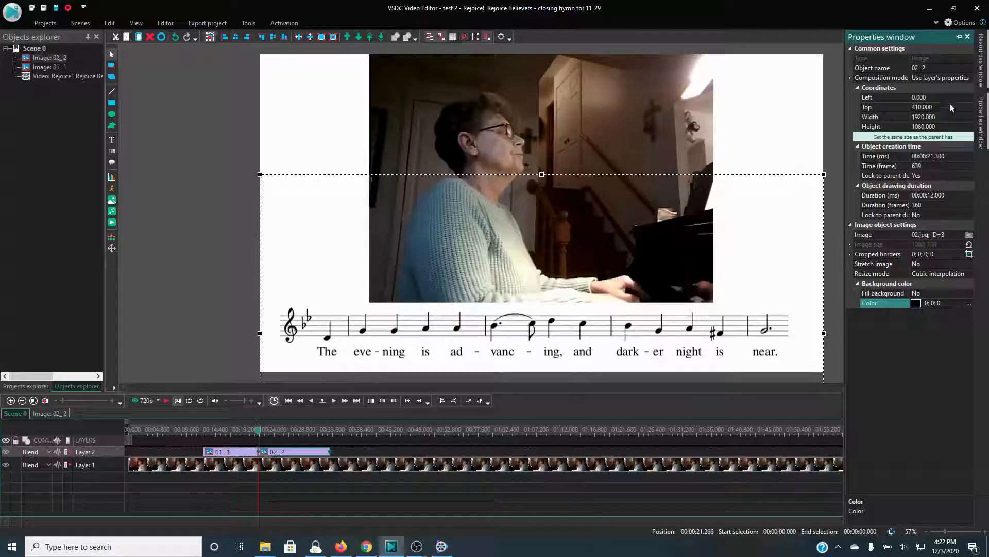
click(968, 37)
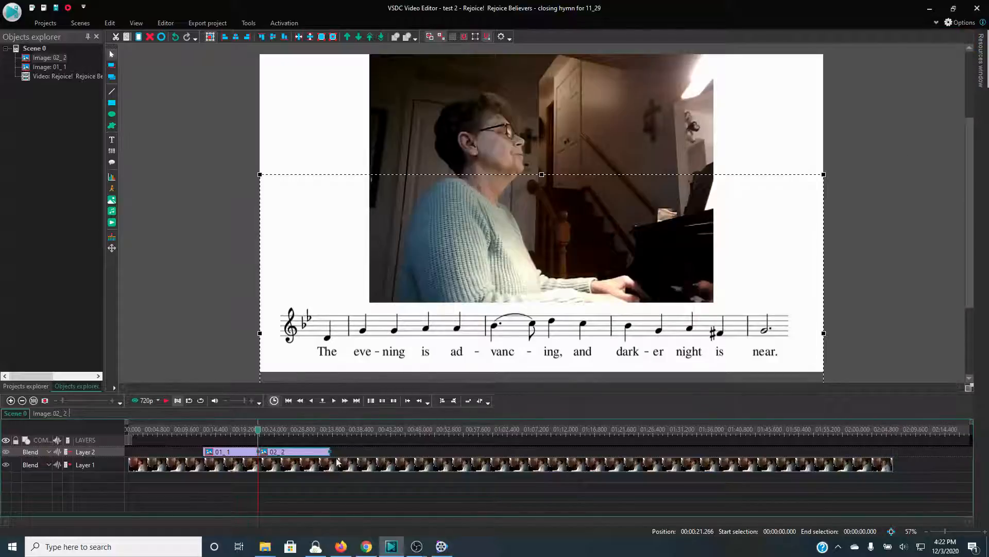
Step: Play the scene from 00:00:11.333 to 00:00:29.733 and trim the end of image 02 back to the playhead
click(198, 430)
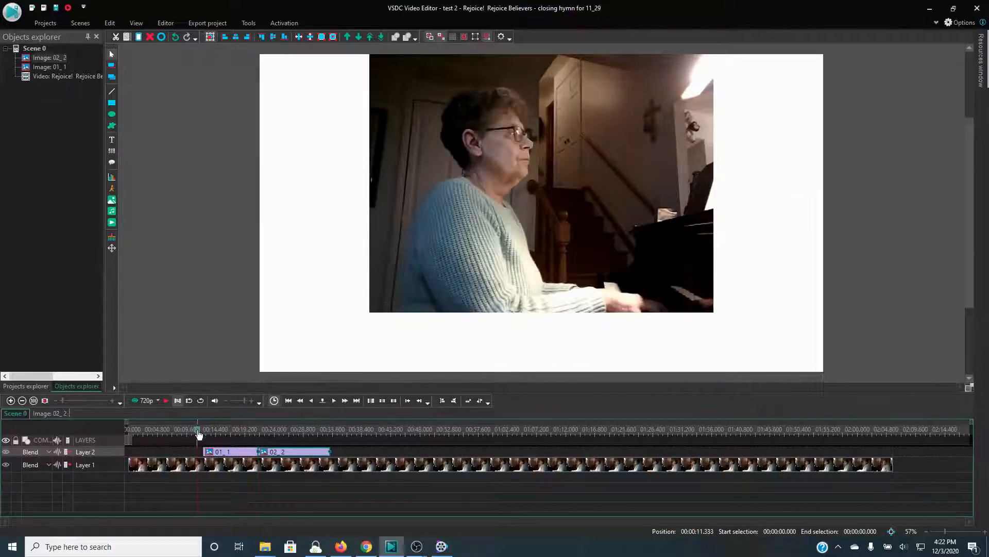
click(166, 403)
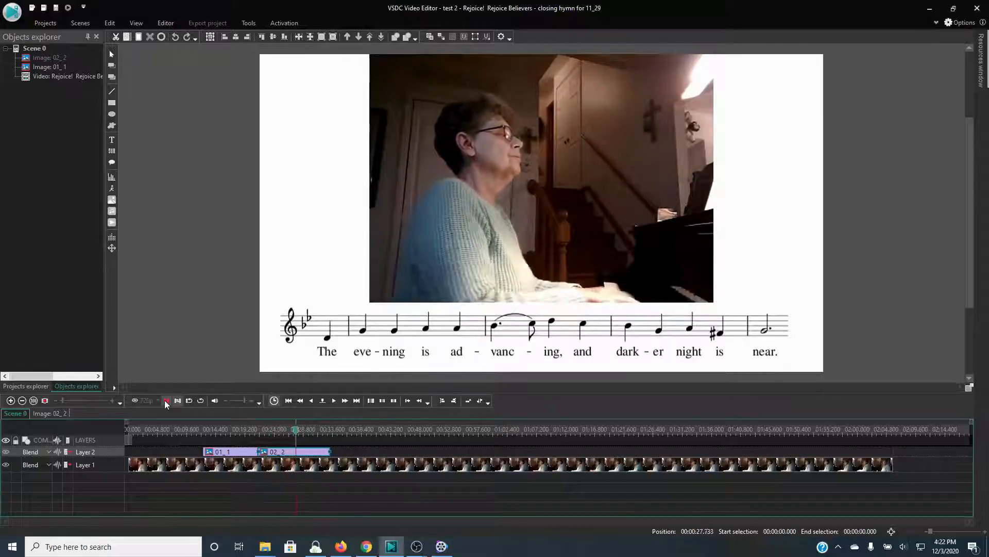
click(166, 401)
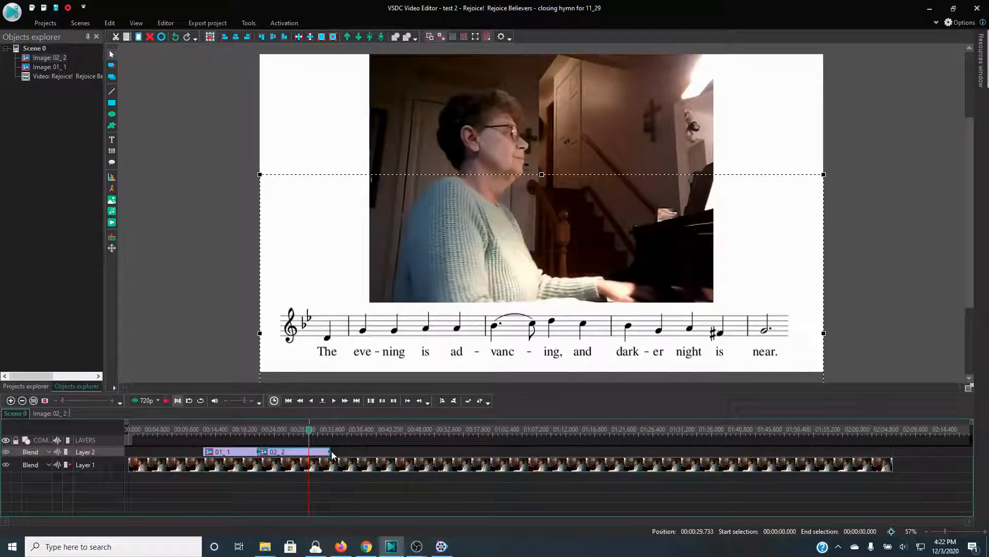
drag(331, 451, 307, 451)
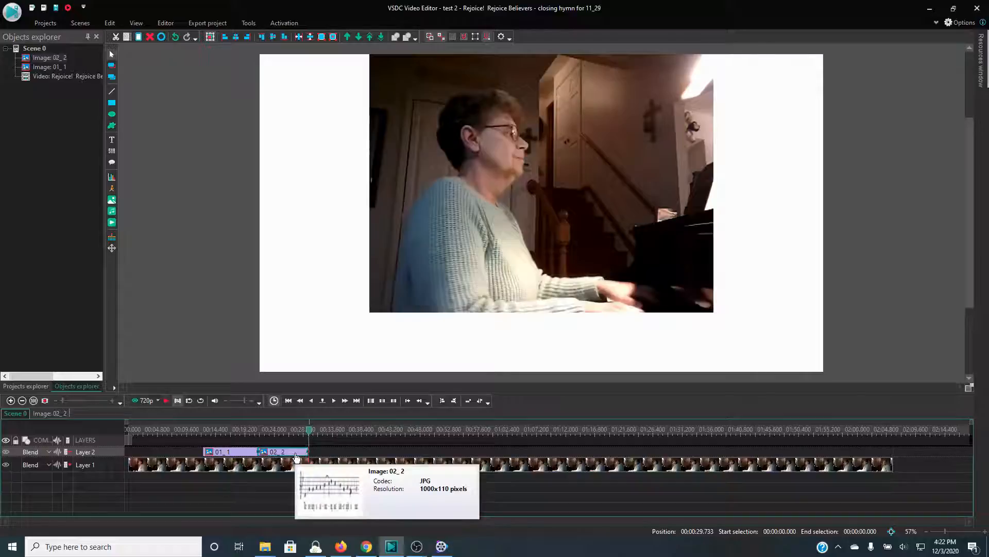
Step: Set image 02's drawing duration to 00:00:08.466, close its properties and deselect the image
right_click(297, 456)
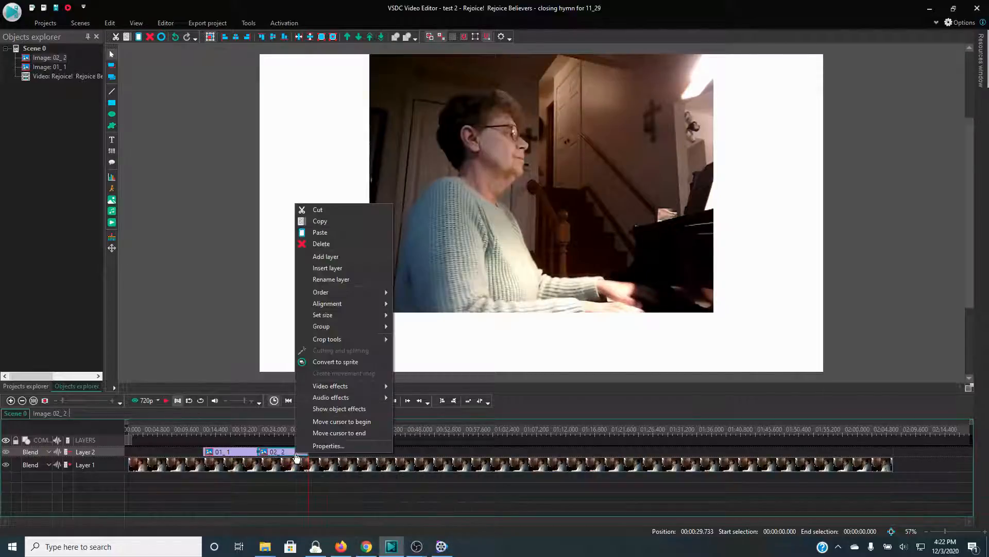
click(325, 446)
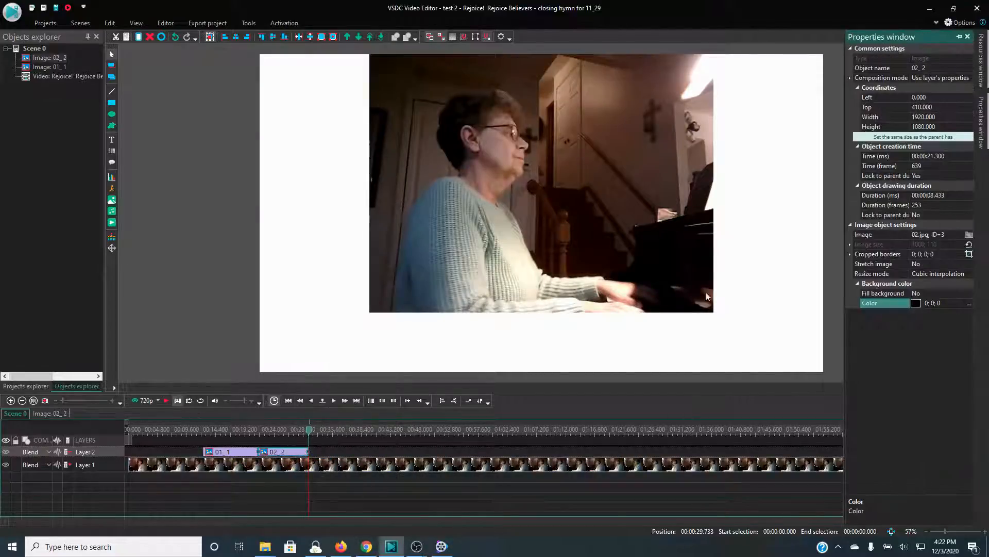
click(938, 196)
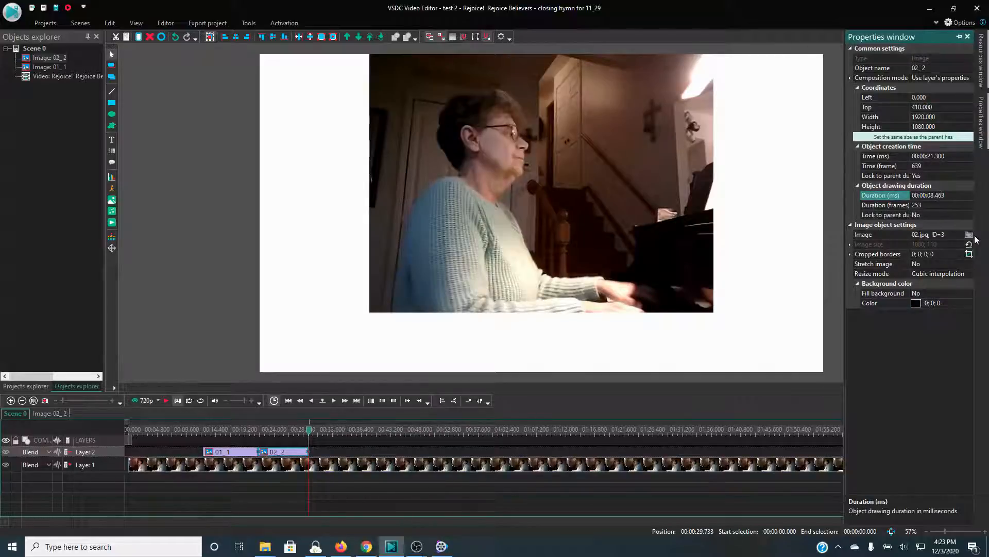
click(940, 336)
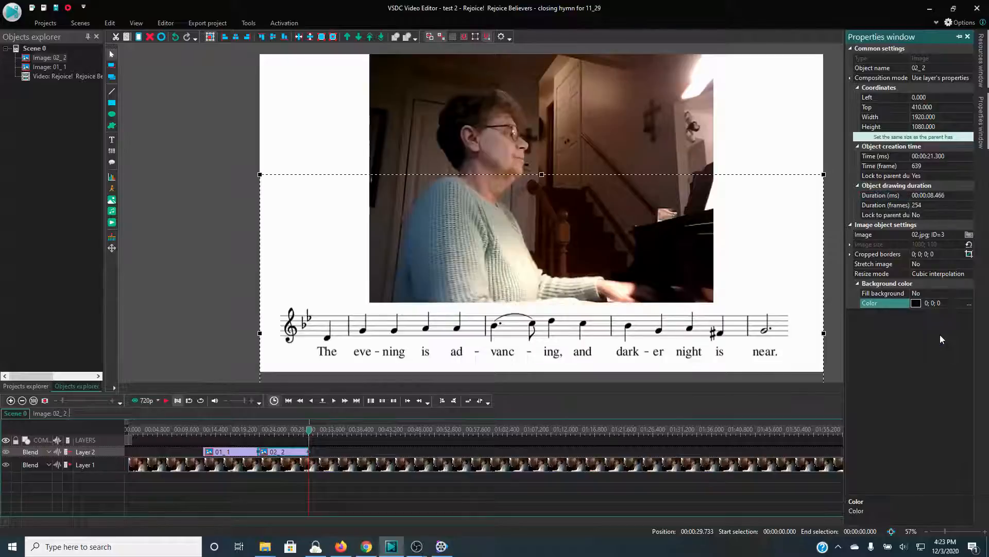
click(967, 37)
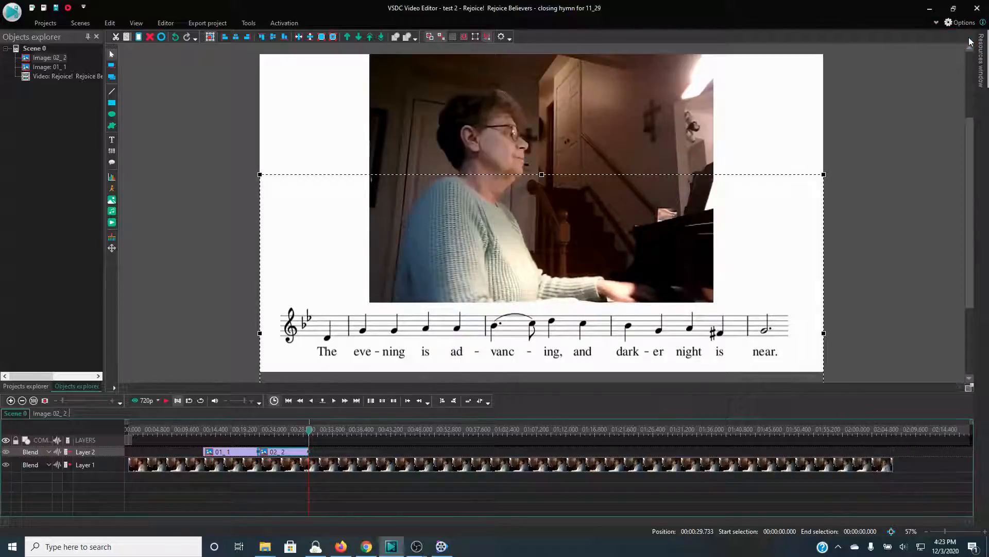
click(902, 273)
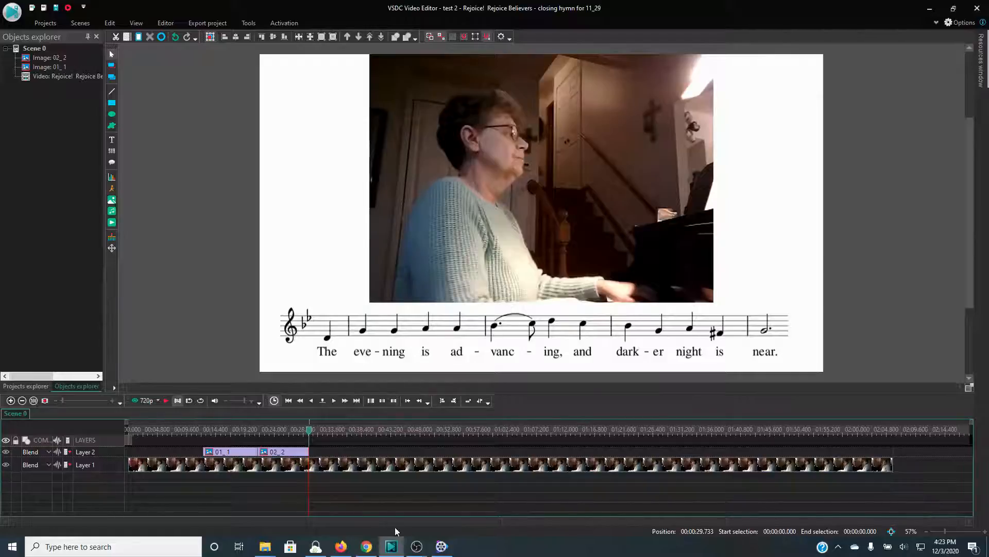
mouse_move(366, 552)
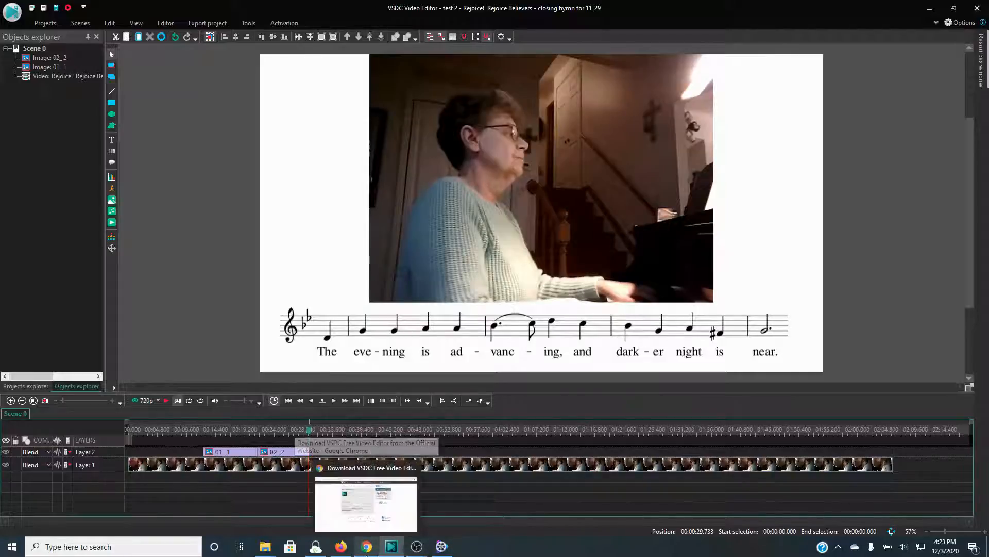
mouse_move(416, 547)
click(477, 489)
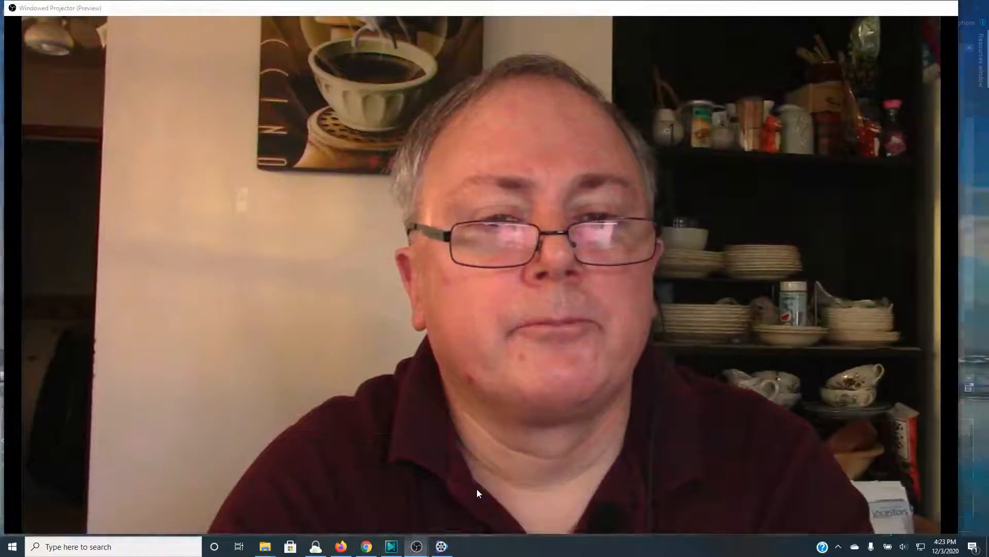